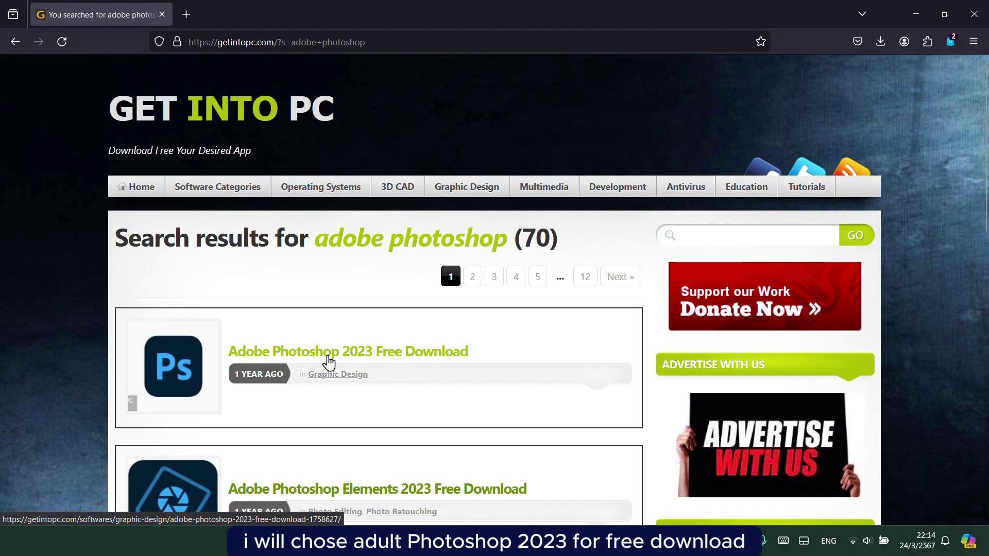
Open the Adobe Photoshop 2023 article and start the 64-bit download.
click(329, 362)
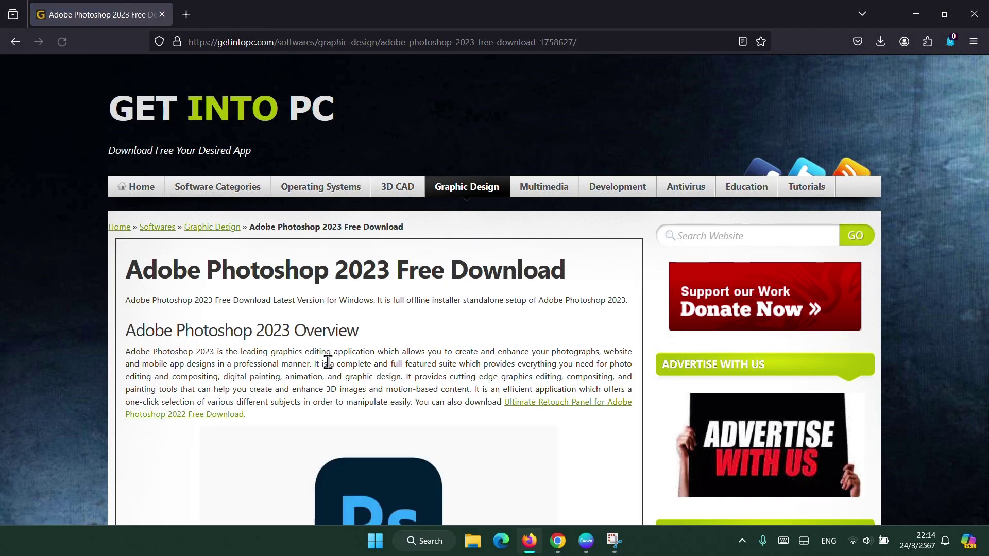
scroll(292, 298, down, 5)
scroll(293, 299, up, 2)
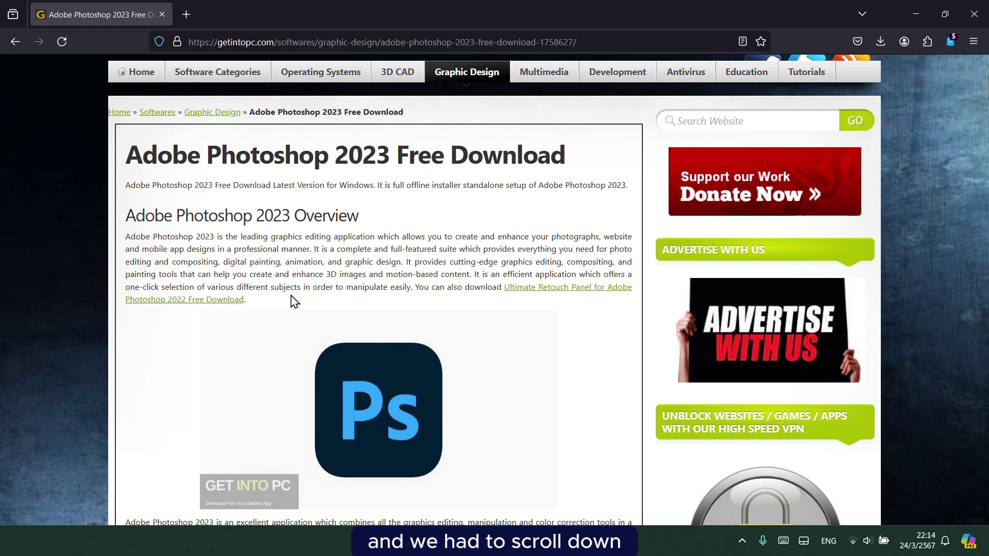
scroll(293, 298, down, 15)
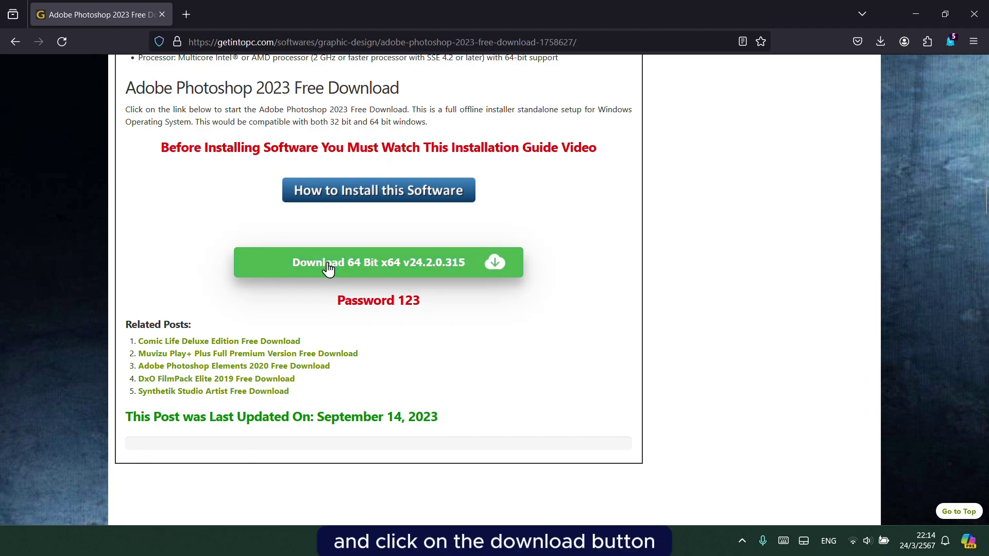
click(326, 263)
Return to the article and check the download waiting page for progress.
click(89, 12)
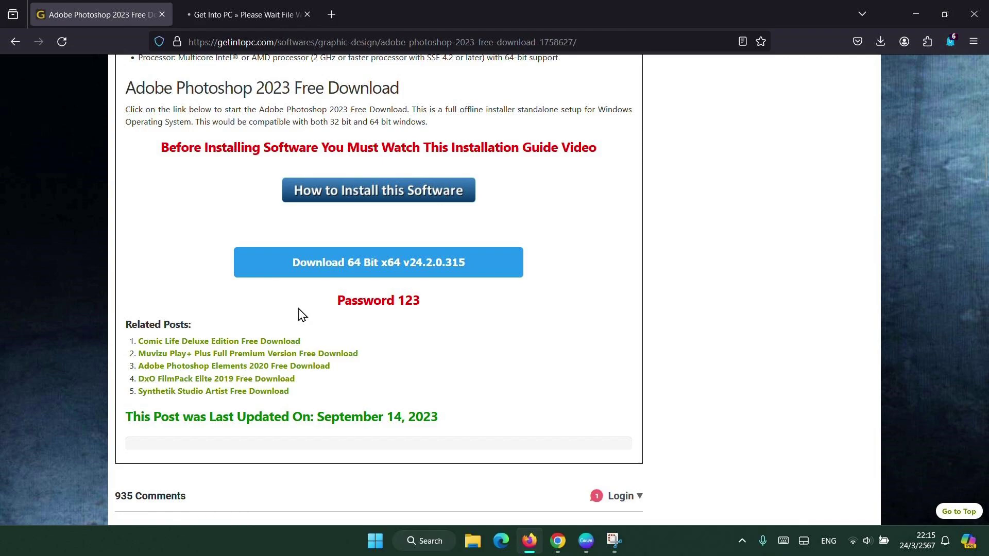
click(212, 2)
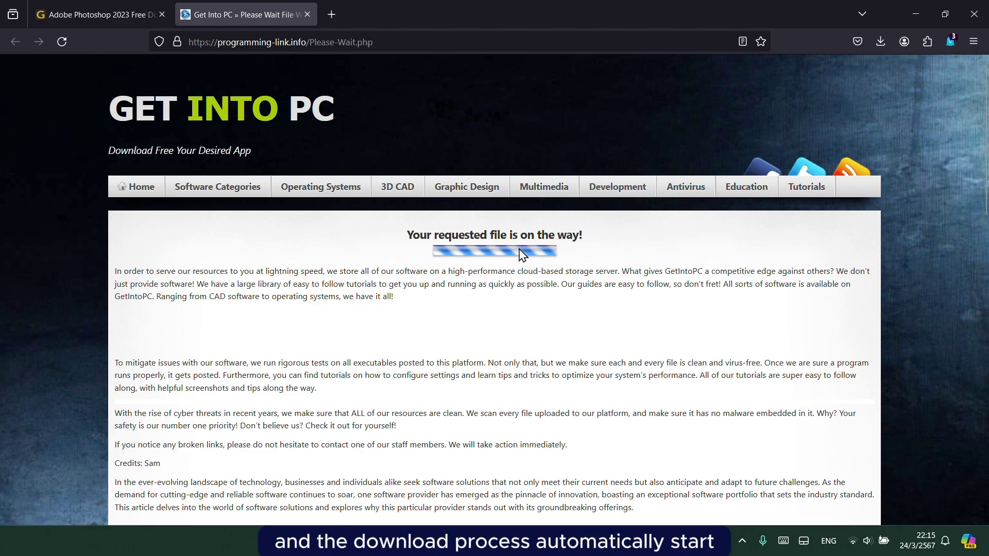
scroll(517, 249, down, 6)
scroll(523, 257, up, 6)
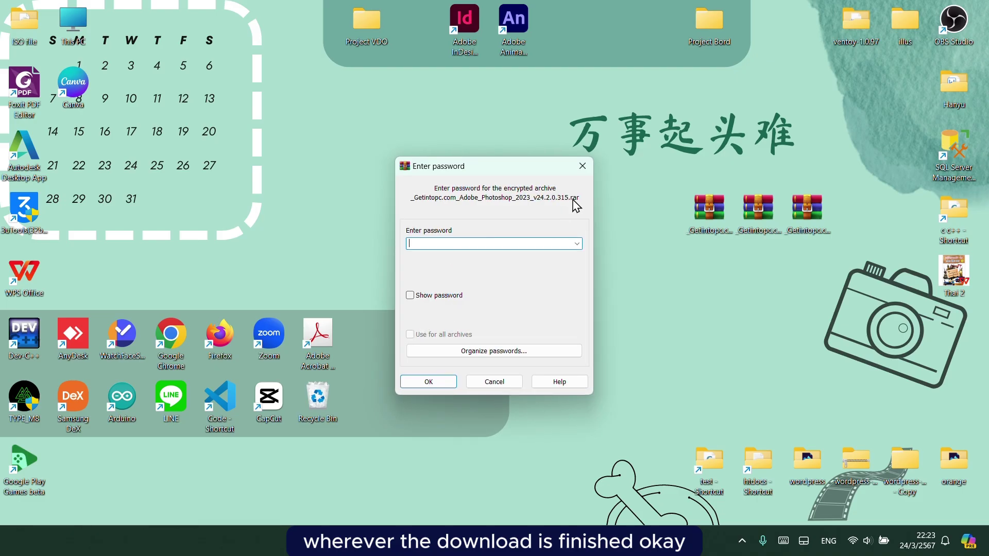
Unlock the archive with its password, dismiss the license reminder, and open Readme.txt in Adobe_Photoshop.
text(123)
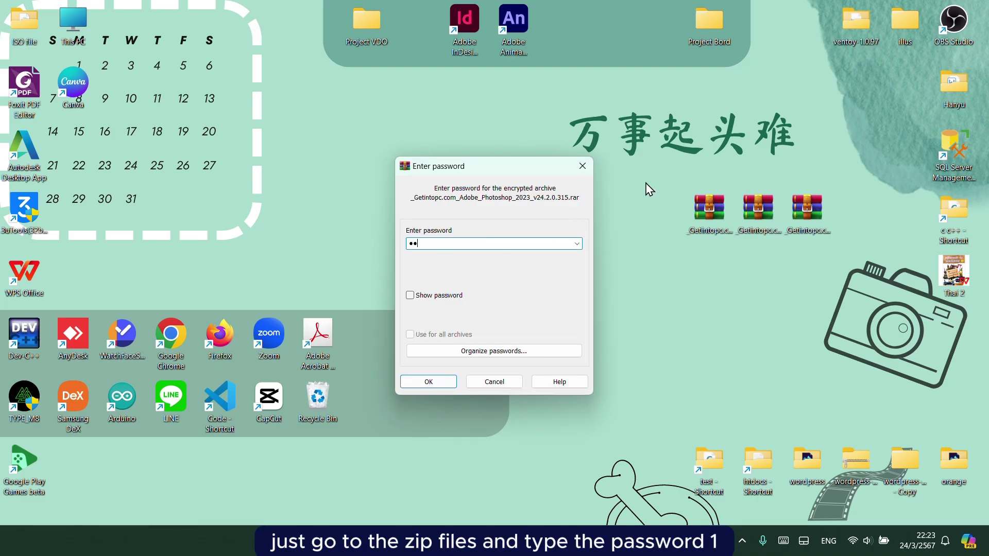
key(Return)
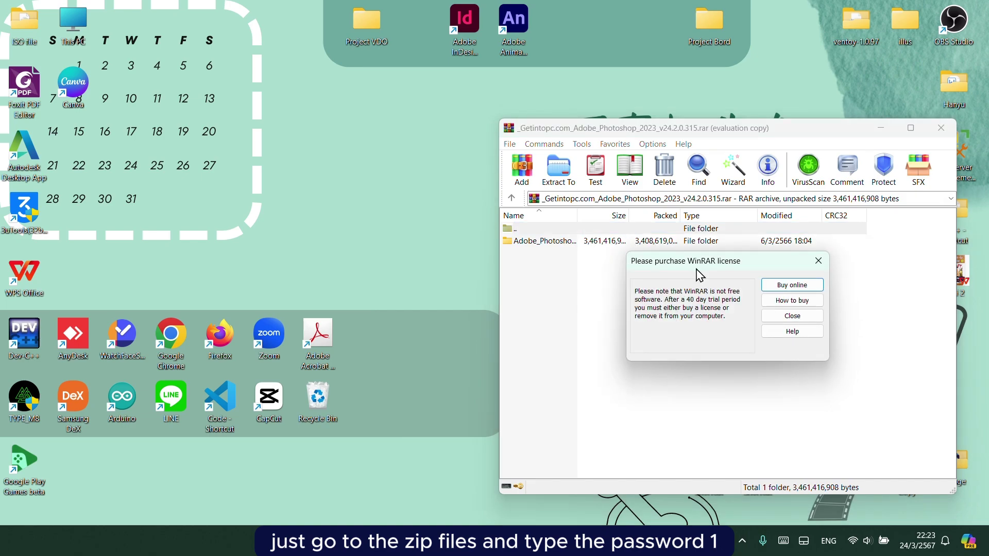
click(817, 260)
double_click(556, 242)
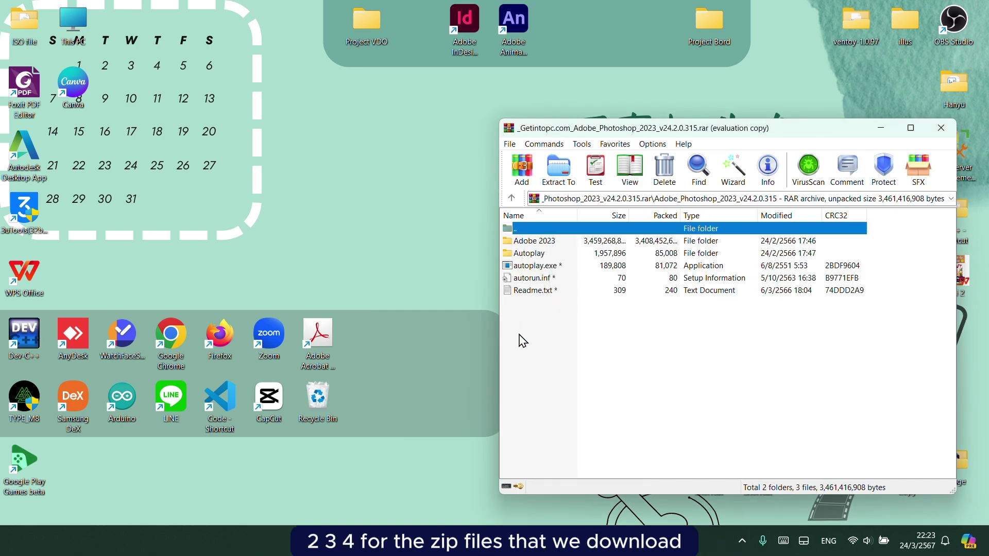
click(560, 293)
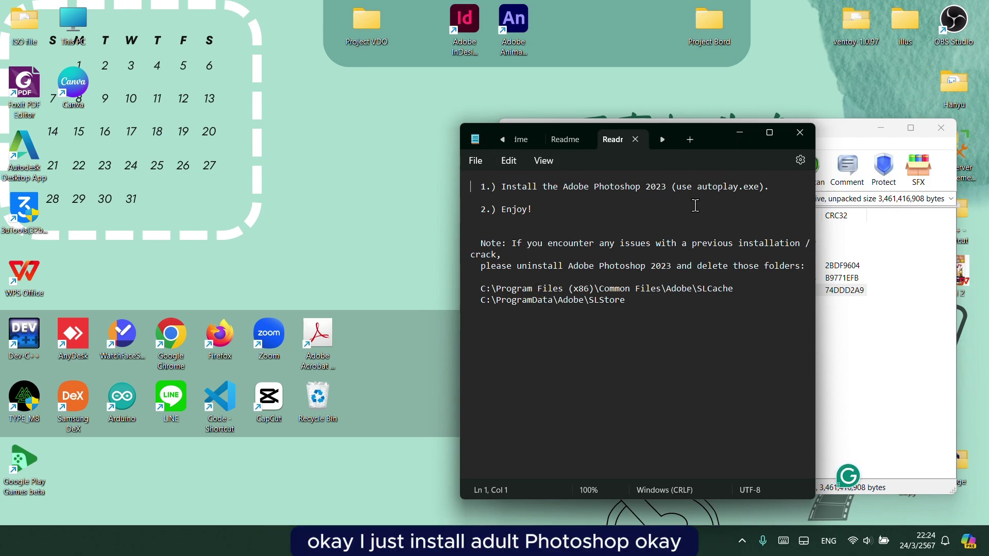
Minimize the Readme notes and run autoplay.exe from the WinRAR listing.
click(740, 133)
click(539, 268)
double_click(539, 267)
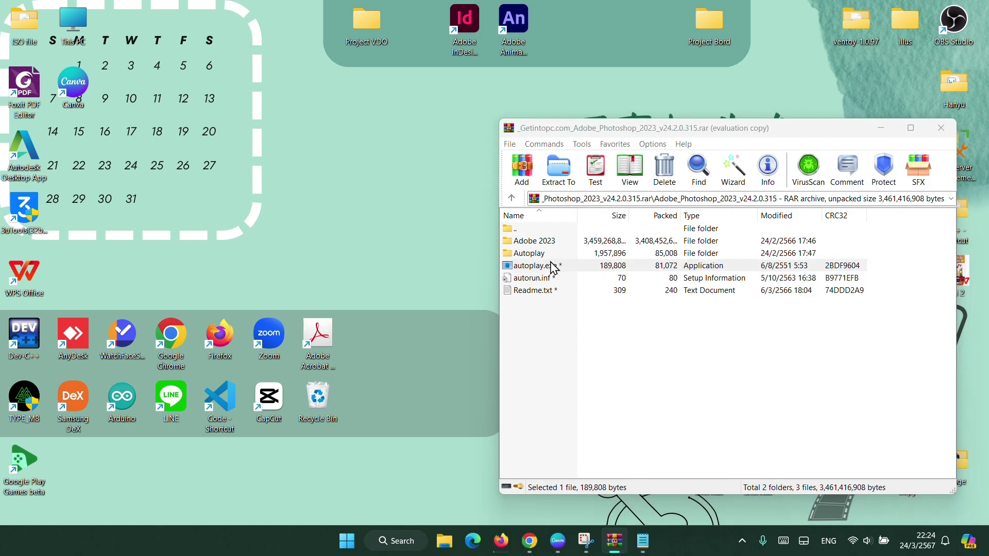
Install Photoshop 2023 in English (North America) at the default location and launch it.
double_click(553, 268)
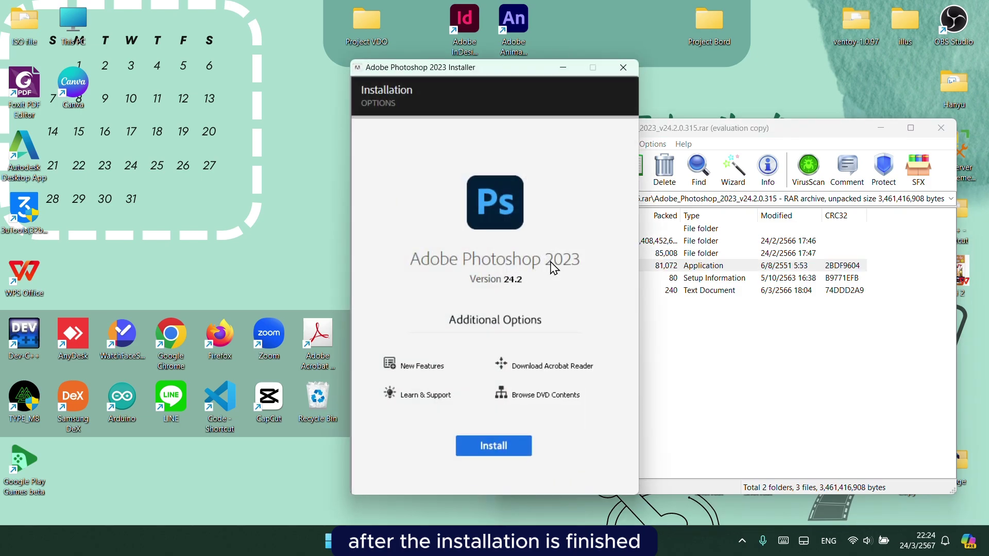
click(489, 446)
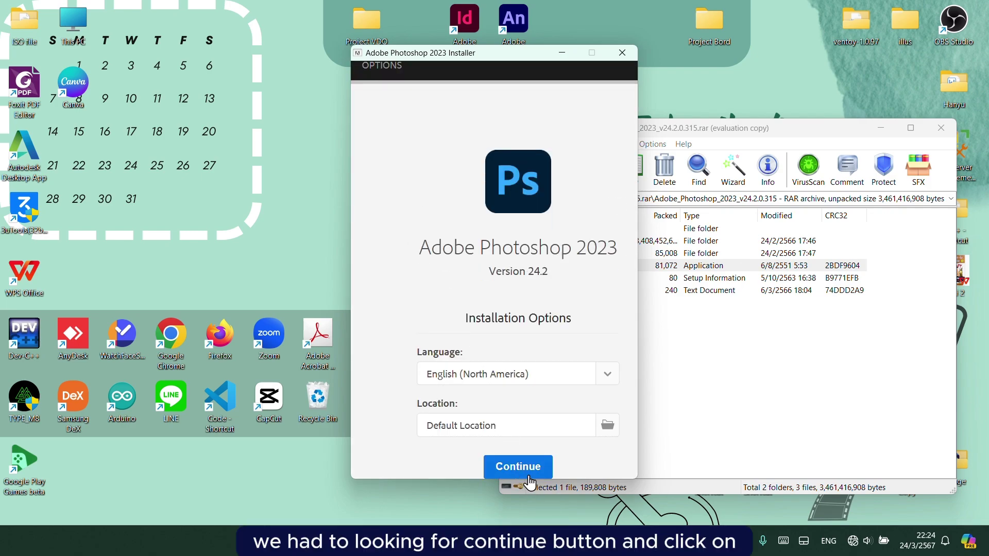
click(526, 478)
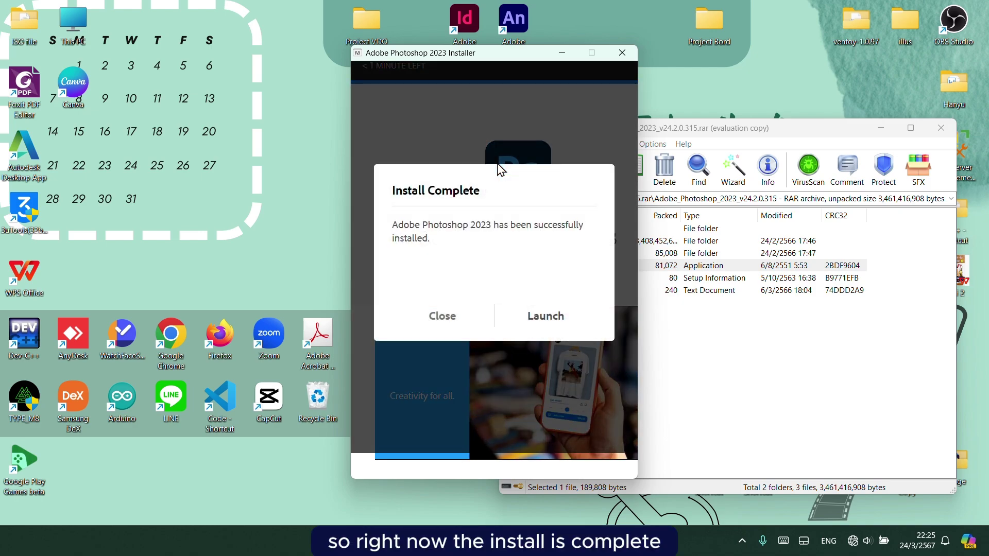
click(539, 315)
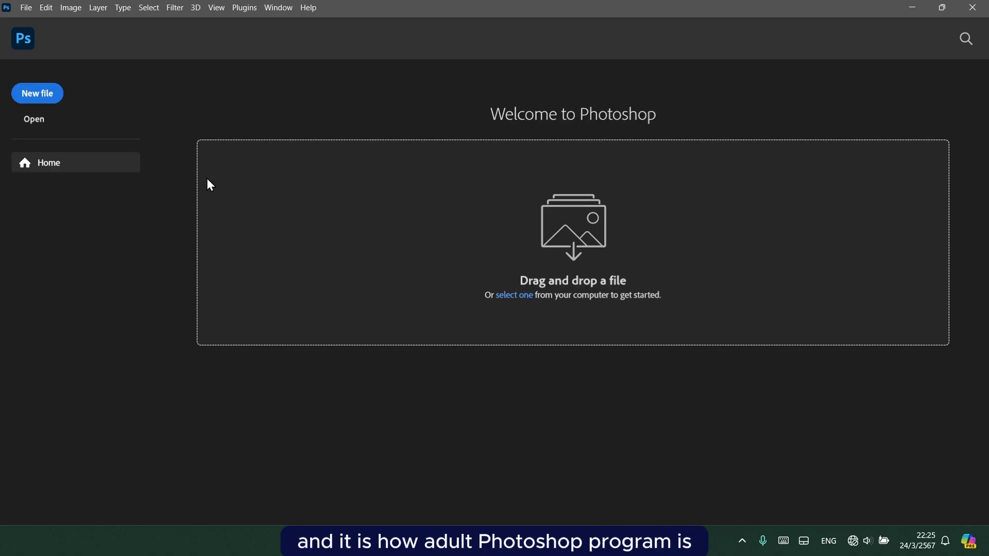
Create a blank 1919×1079 document and draw a rectangular marquee selection.
click(34, 96)
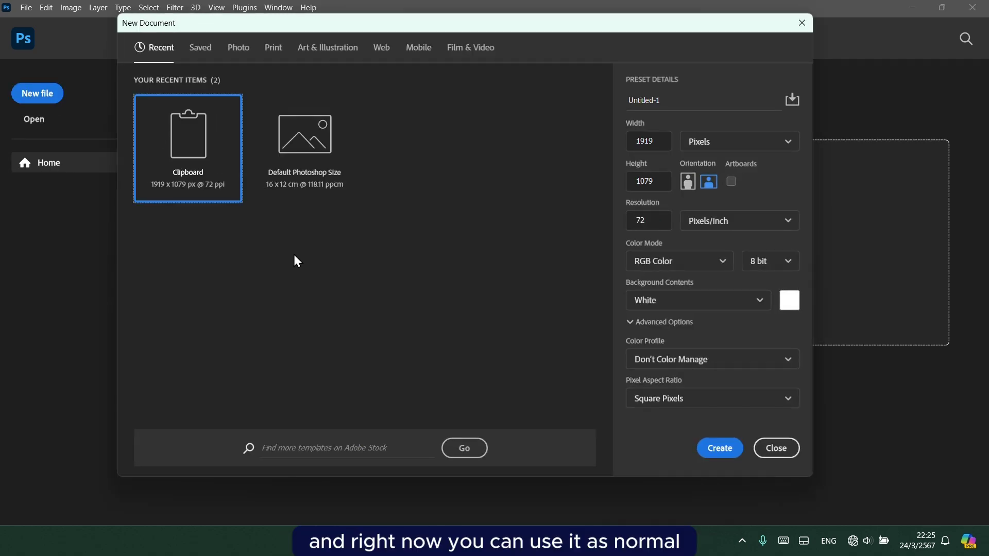
click(720, 449)
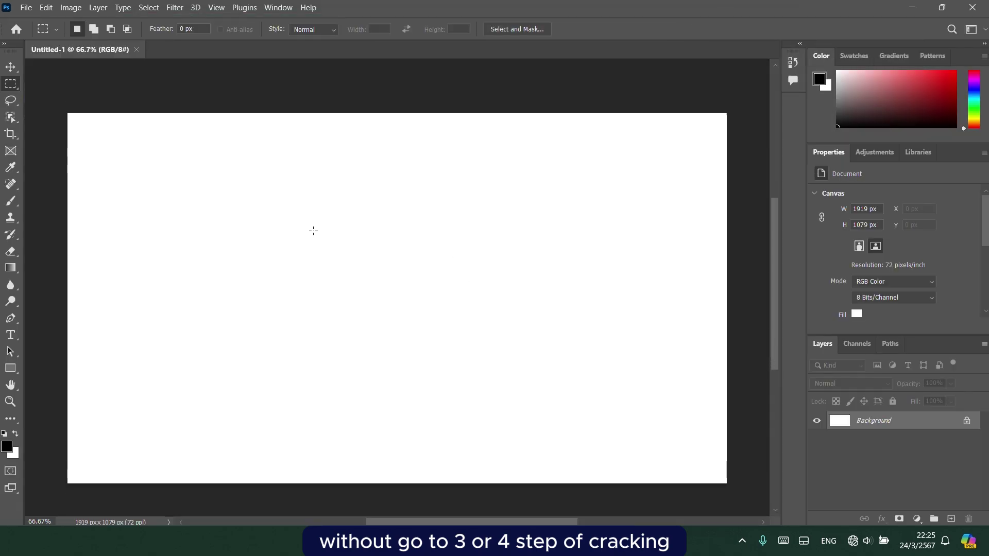
drag(121, 142, 298, 256)
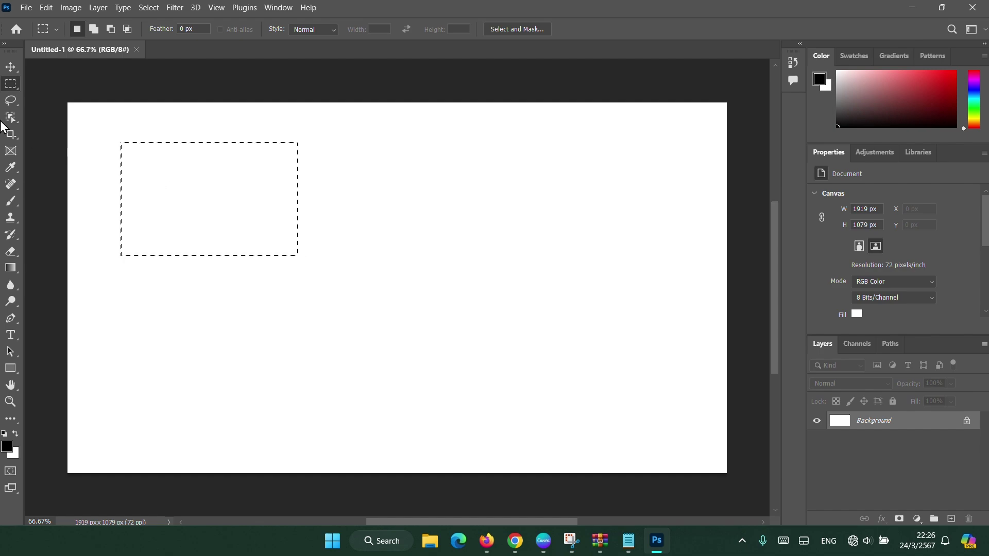
Switch to the Elliptical Marquee, draw an elliptical selection, then close the document.
right_click(10, 84)
click(77, 95)
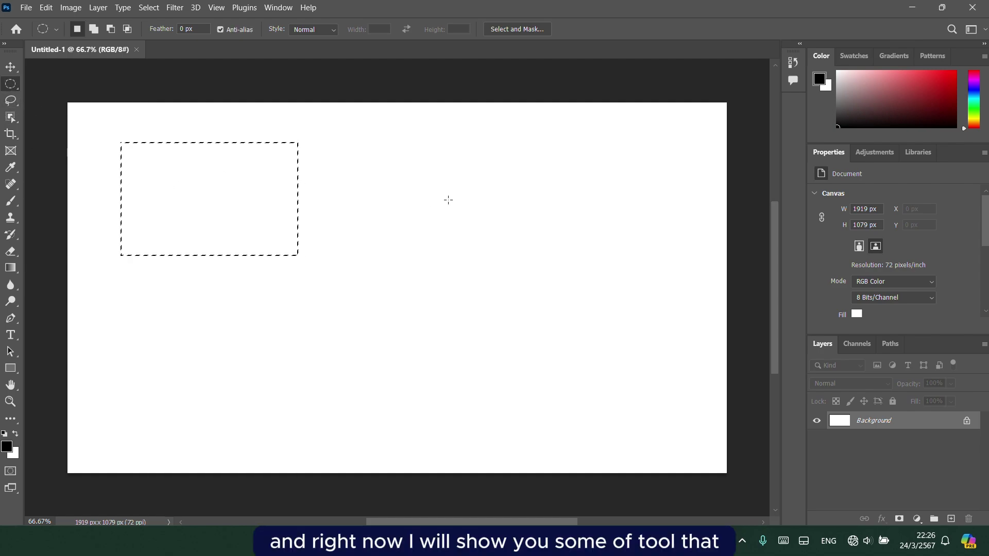
drag(421, 203, 638, 364)
click(965, 15)
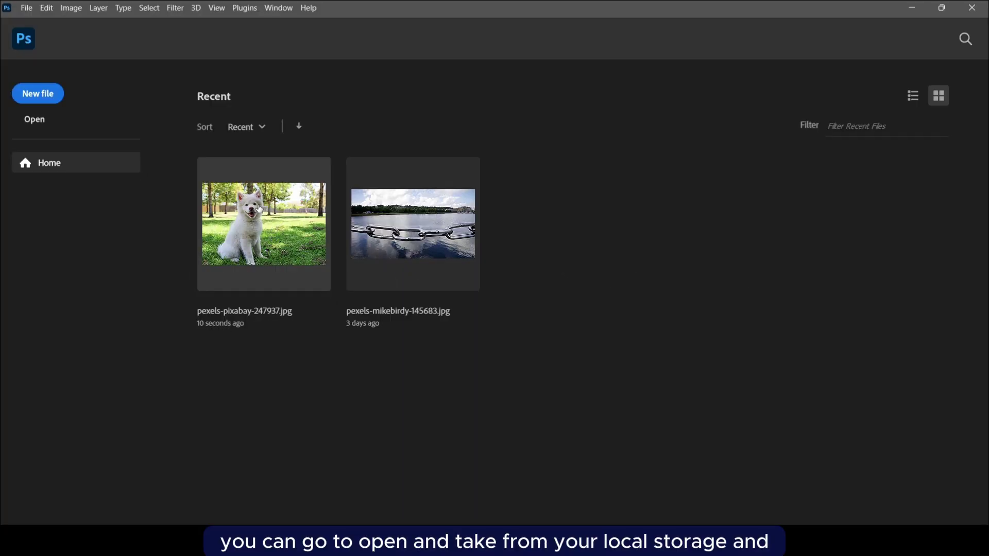
Open pexels-pixabay-247937.jpg and select the standard Pen tool.
click(262, 207)
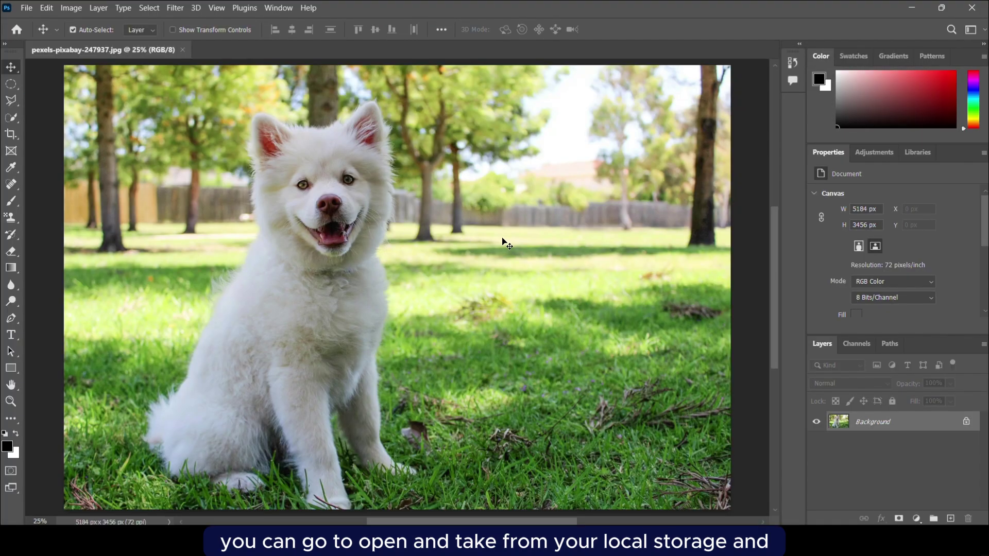
scroll(313, 217, down, 4)
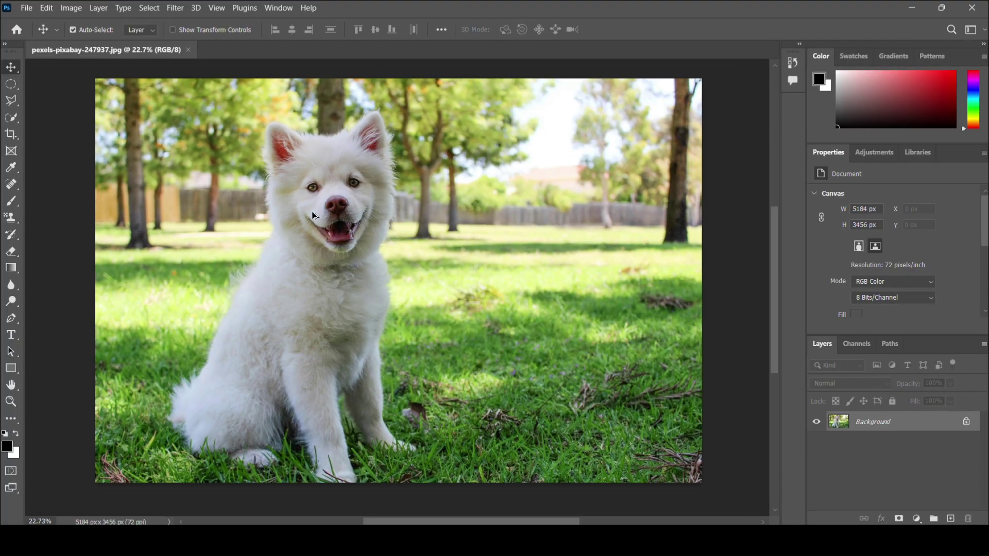
scroll(288, 289, up, 1)
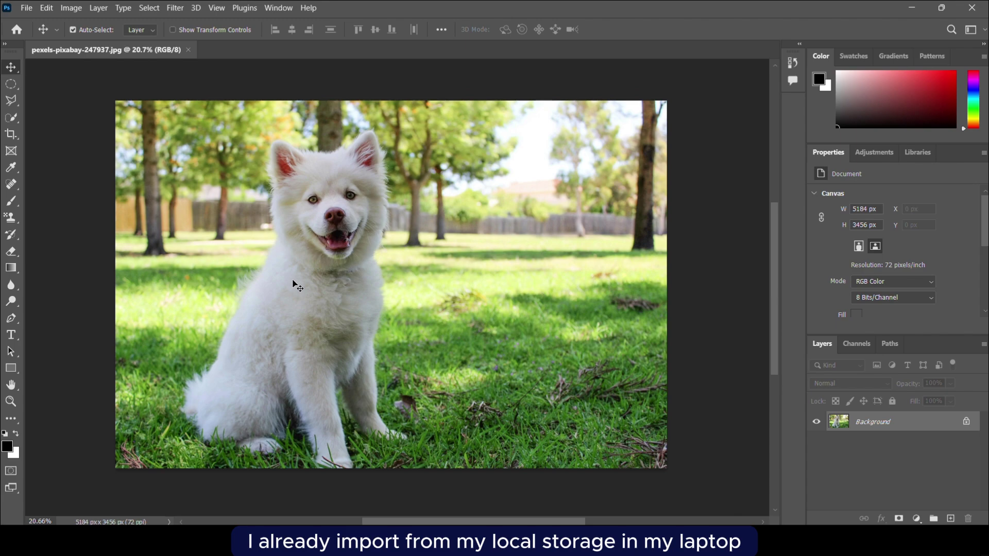
key(p)
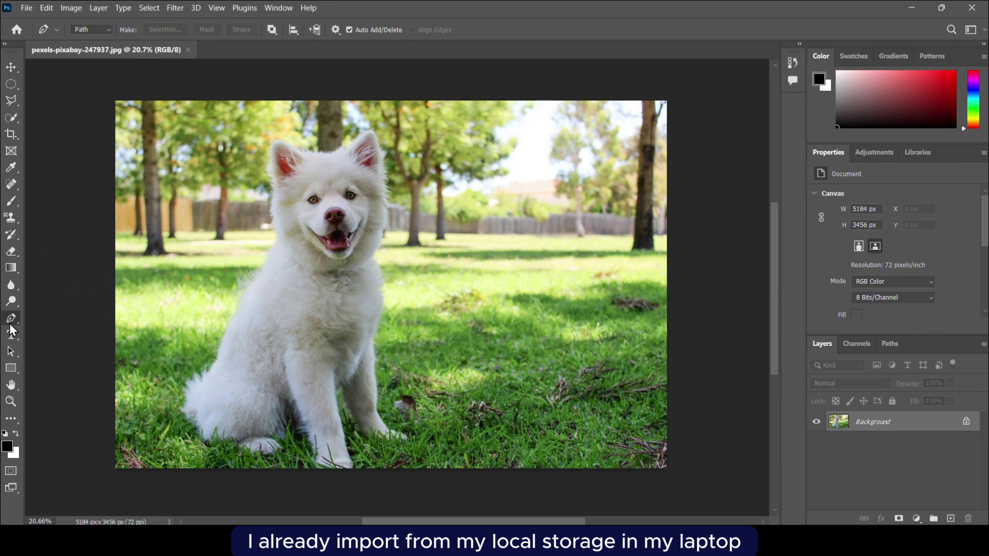
click(9, 66)
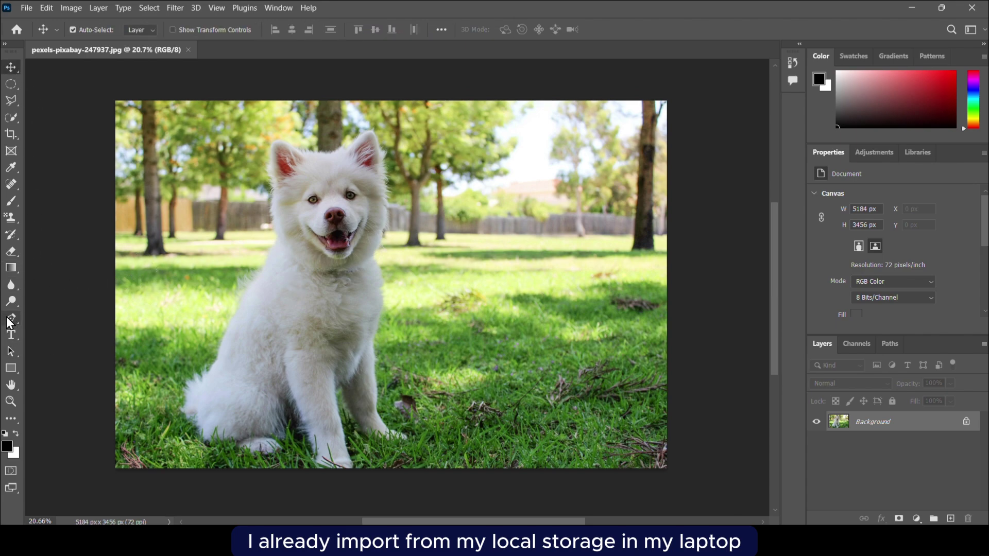
click(9, 319)
right_click(21, 329)
click(43, 326)
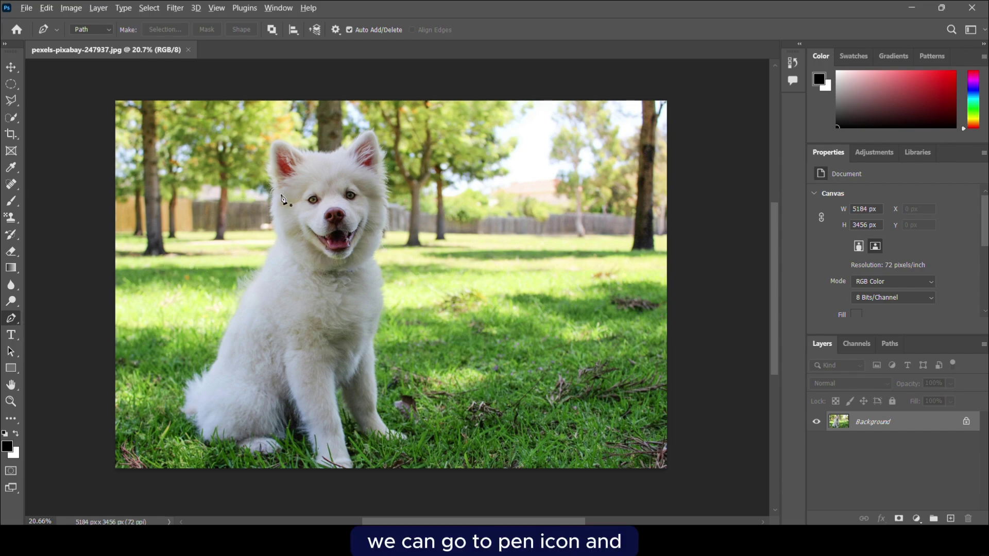
Place pen anchors from the dog's ear tip down its cheek.
scroll(282, 199, up, 1)
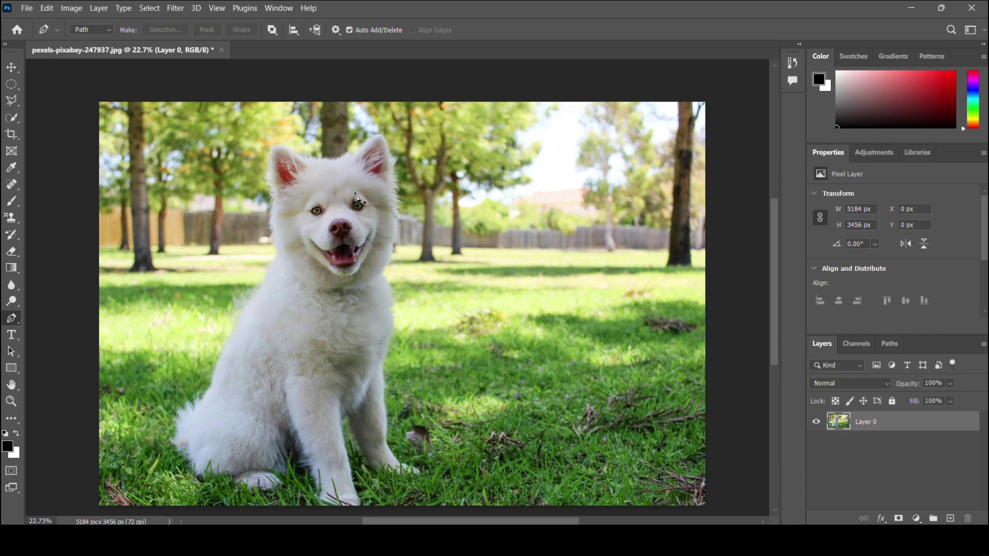
scroll(281, 176, up, 2)
click(267, 163)
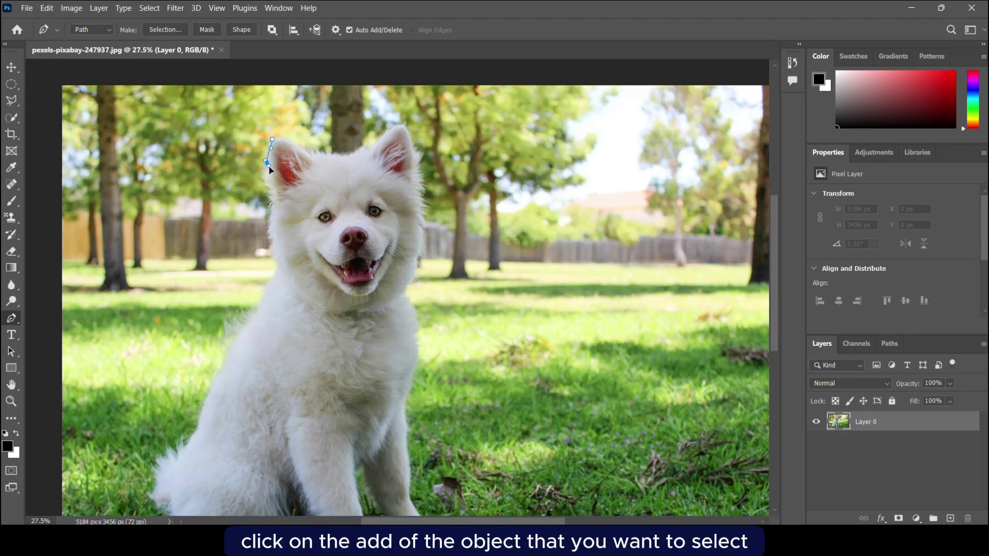
click(270, 179)
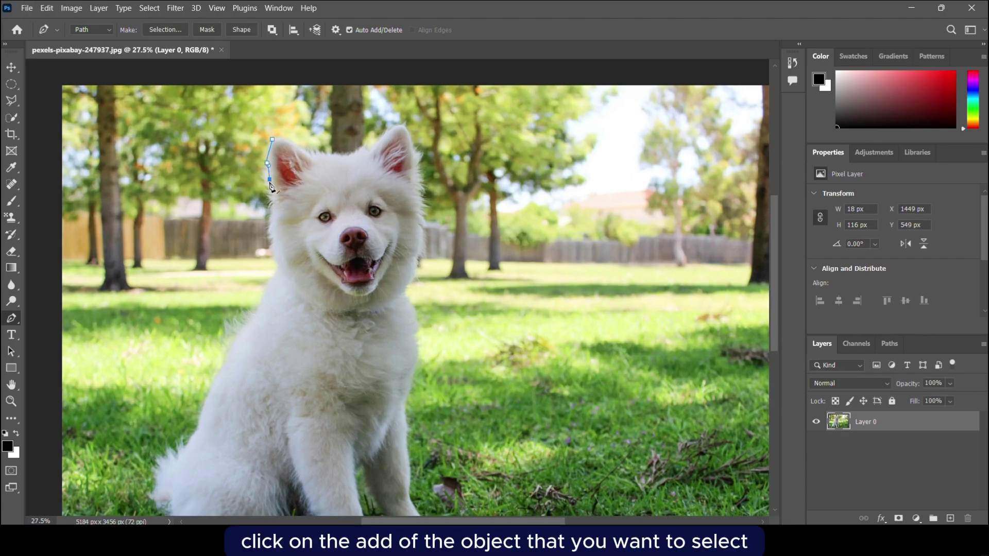
click(271, 227)
click(275, 238)
click(277, 259)
click(277, 267)
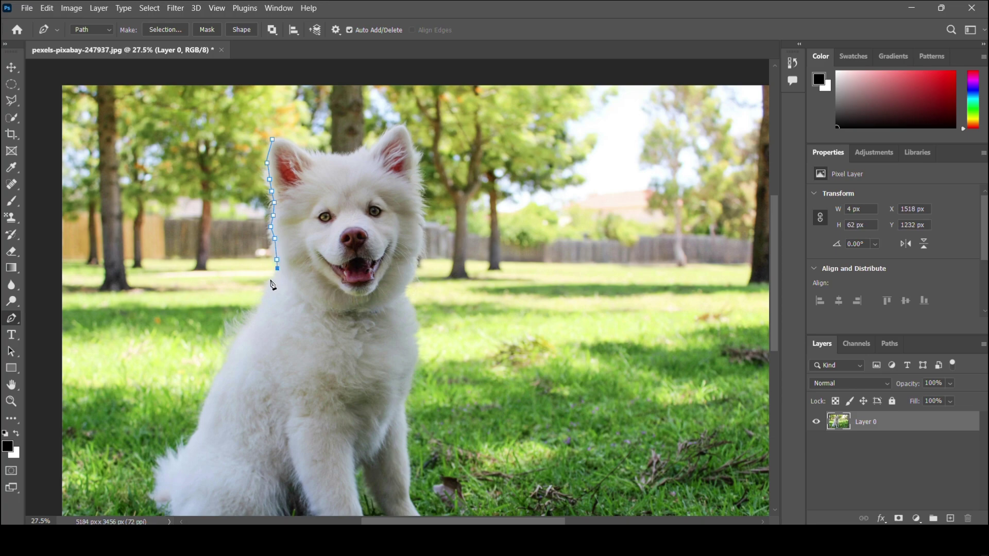
click(270, 280)
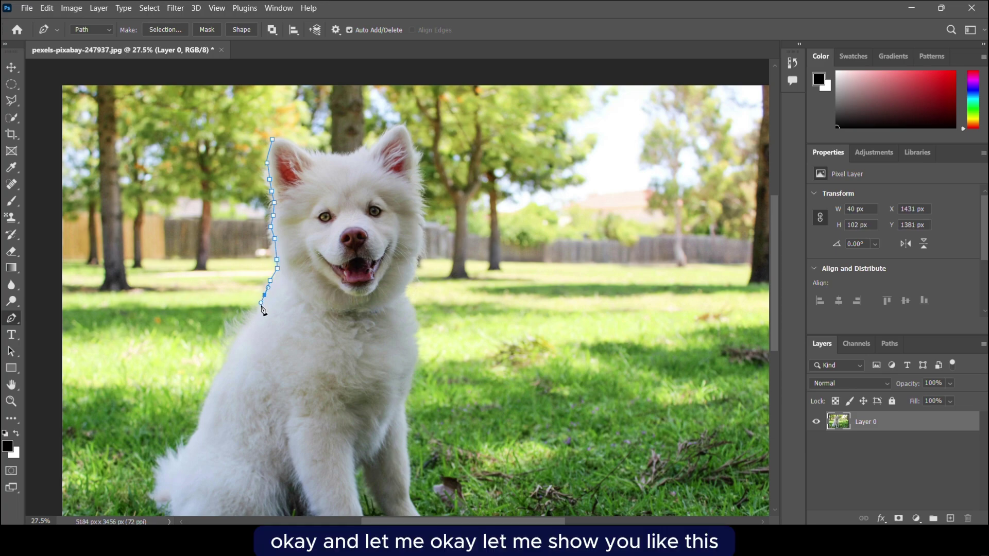
Continue anchors down the dog's chest and close the path at the ear tip.
click(240, 329)
click(235, 339)
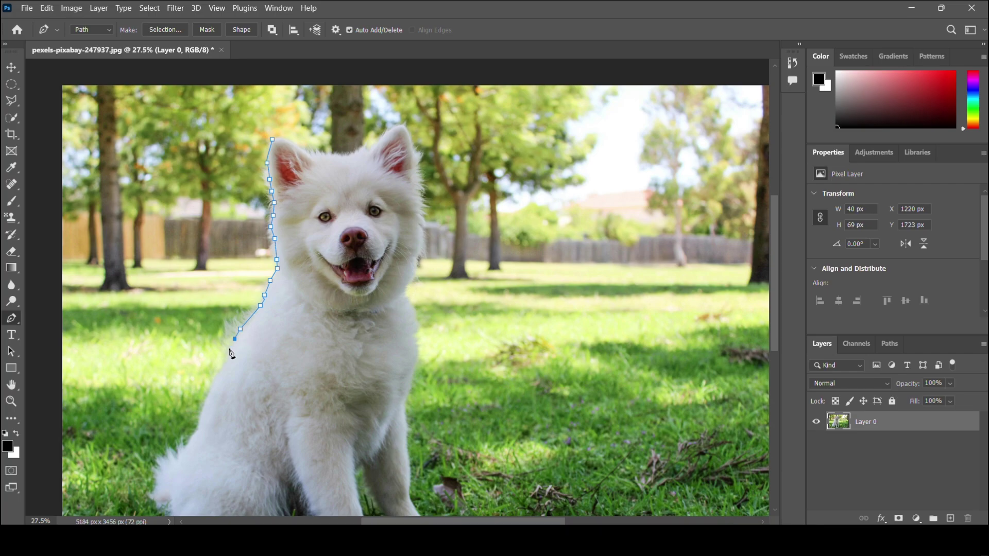
click(229, 350)
click(220, 369)
click(209, 397)
click(208, 406)
scroll(201, 437, up, 3)
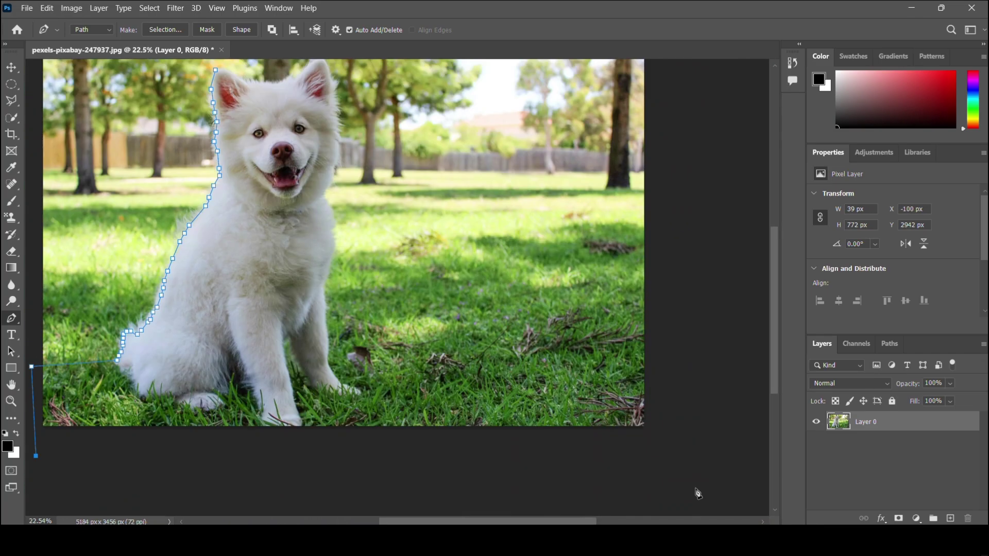
scroll(330, 154, up, 3)
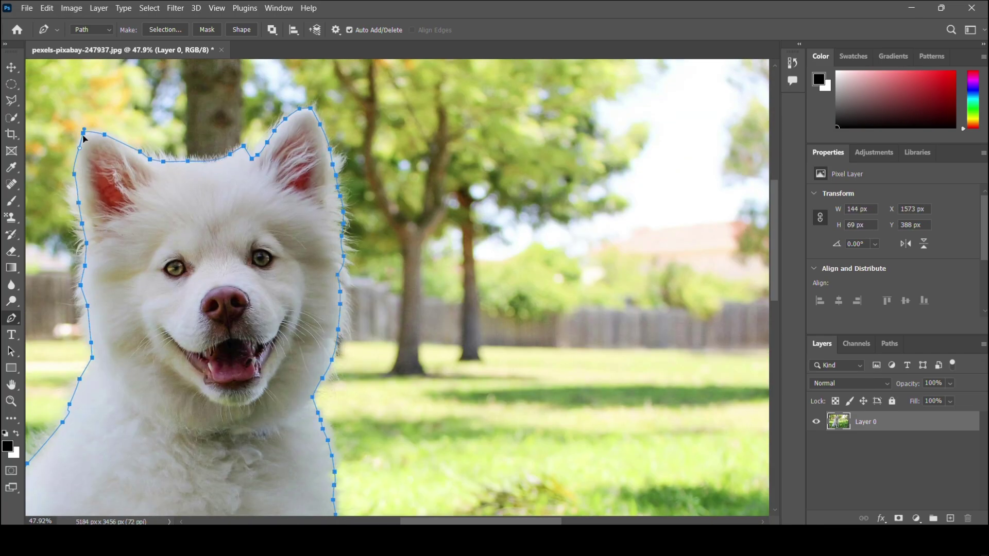
click(83, 133)
scroll(251, 307, down, 5)
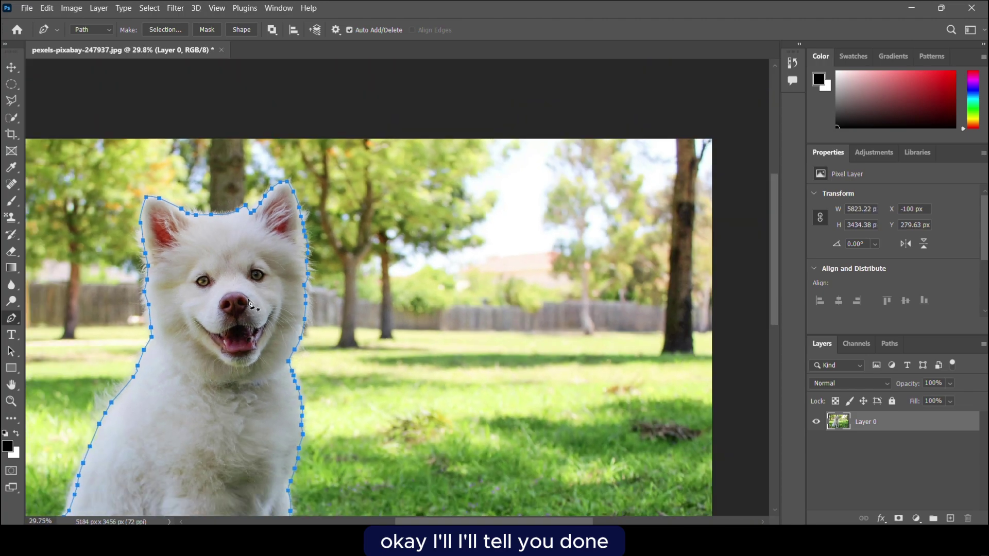
scroll(209, 299, left, 3)
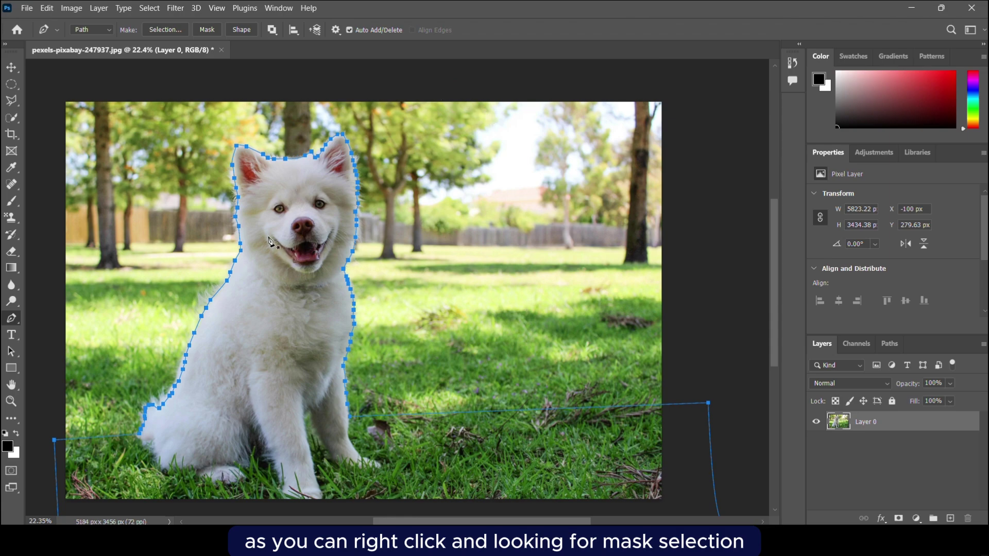
Turn the traced dog path into a selection.
right_click(272, 305)
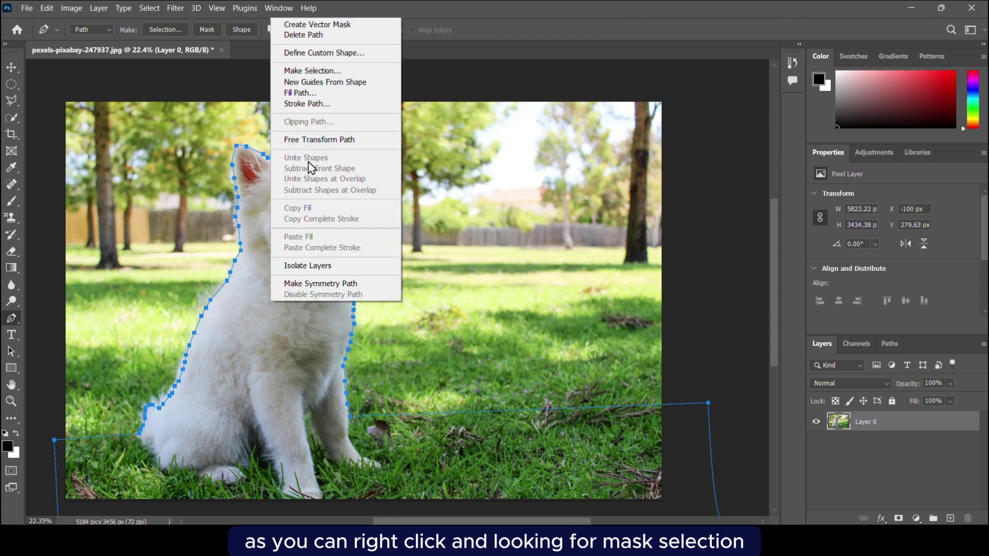
click(309, 70)
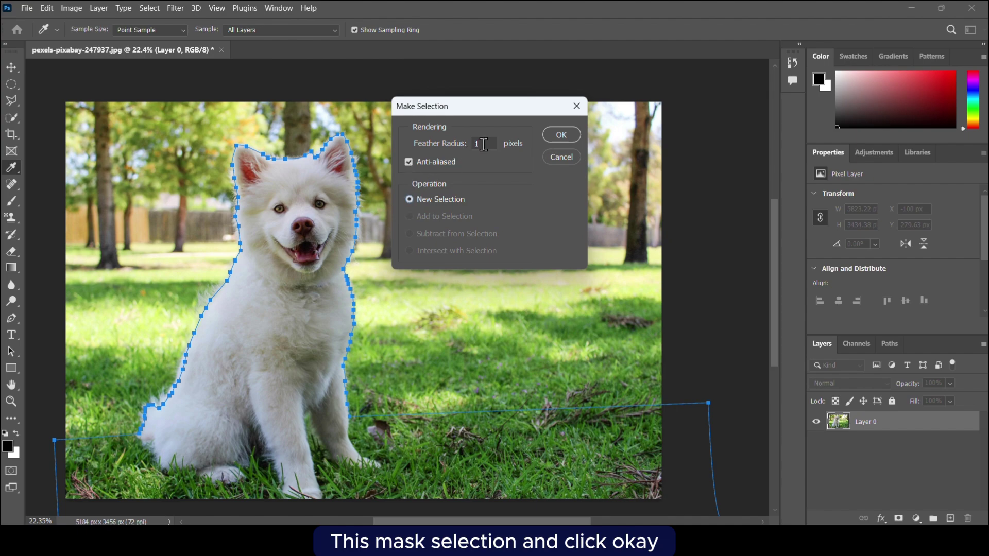
click(553, 136)
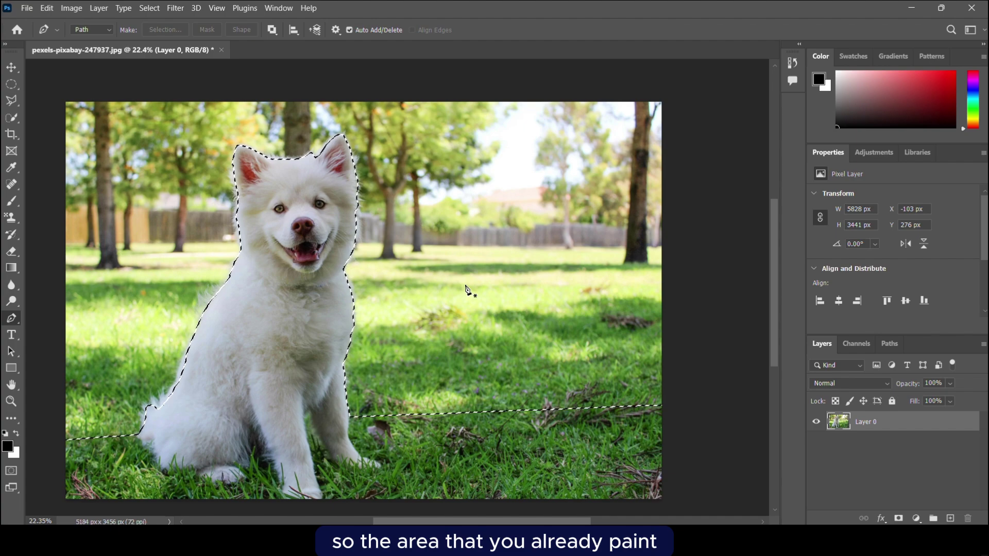
Add a layer mask to Layer 0 from the selection, hiding the sky and trees.
click(899, 518)
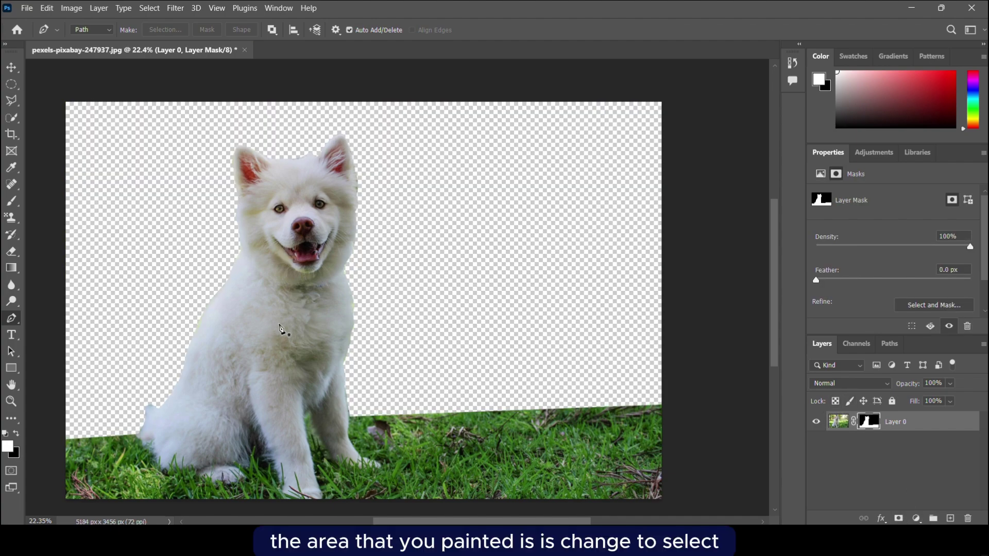
scroll(261, 335, left, 5)
scroll(259, 348, up, 5)
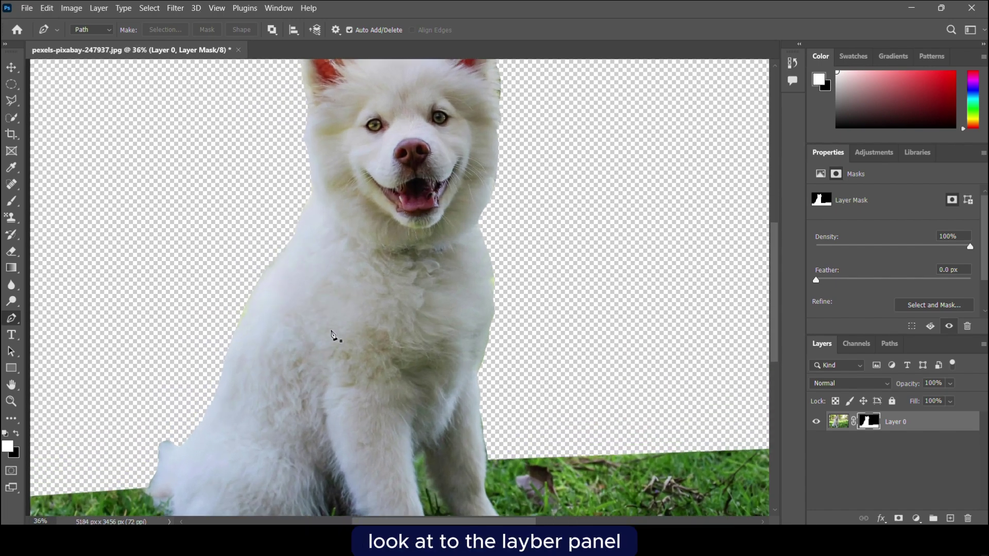
scroll(331, 335, down, 3)
scroll(342, 343, right, 3)
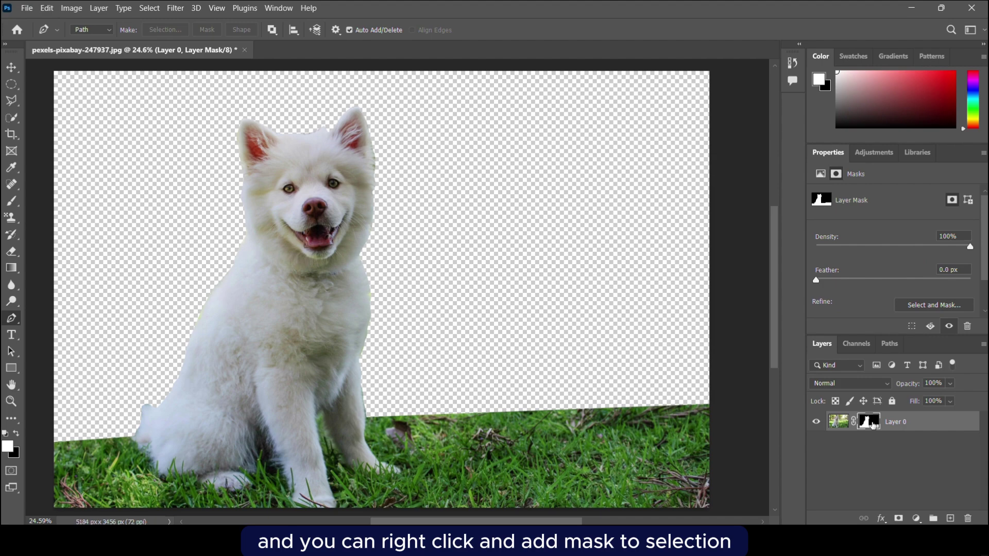
right_click(872, 424)
Refine the mask edges in Select and Mask with a subtracting brush, then target the layer image.
click(877, 397)
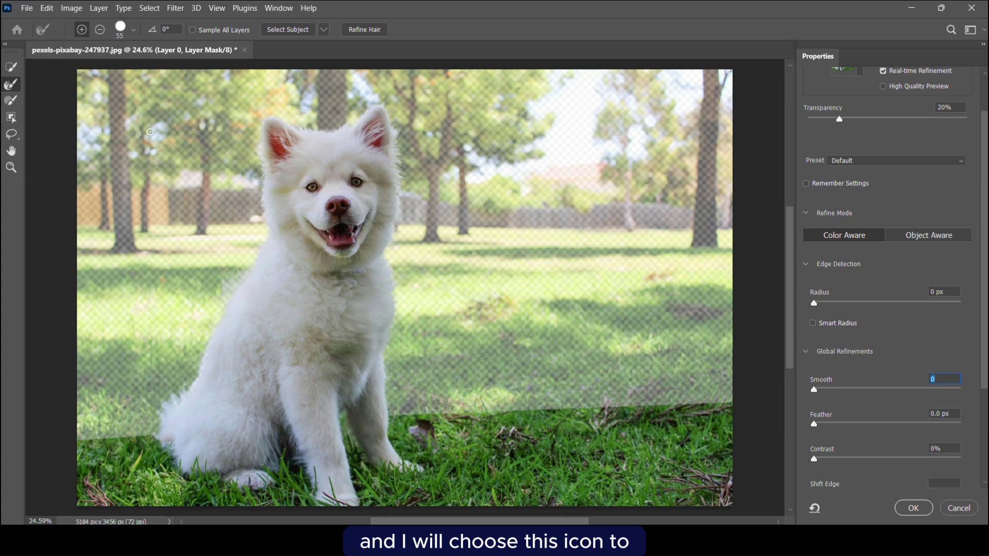
key(alt)
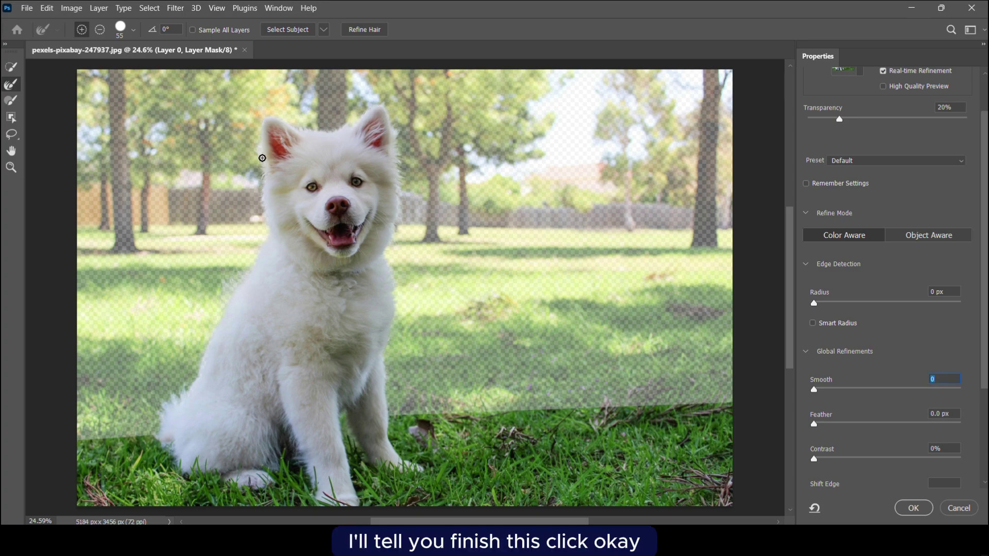
click(914, 508)
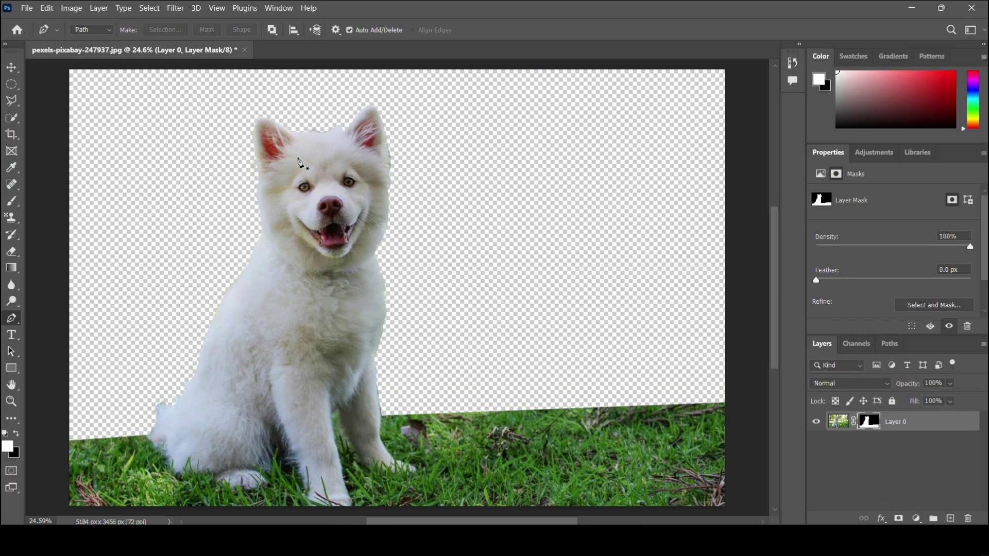
scroll(333, 242, down, 2)
scroll(340, 212, up, 1)
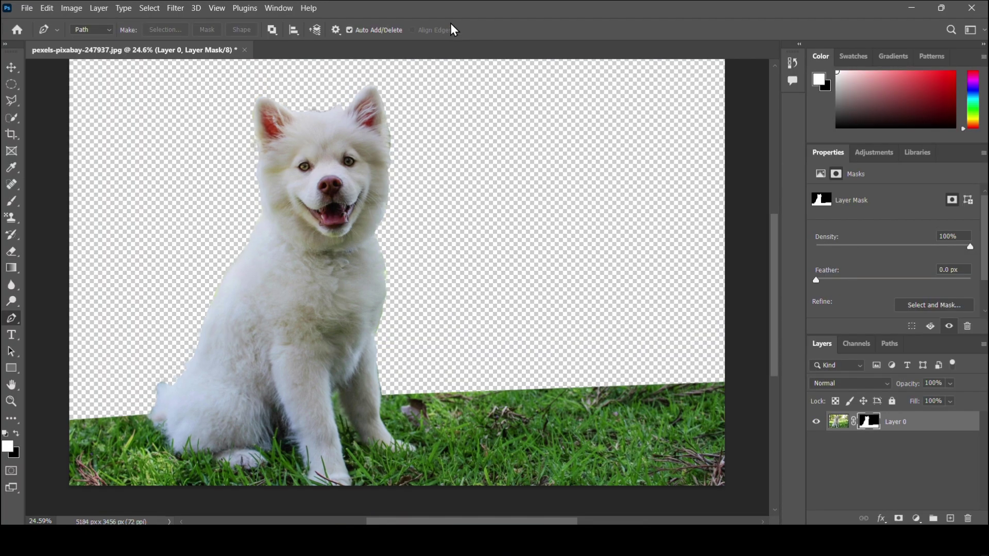
scroll(378, 248, down, 2)
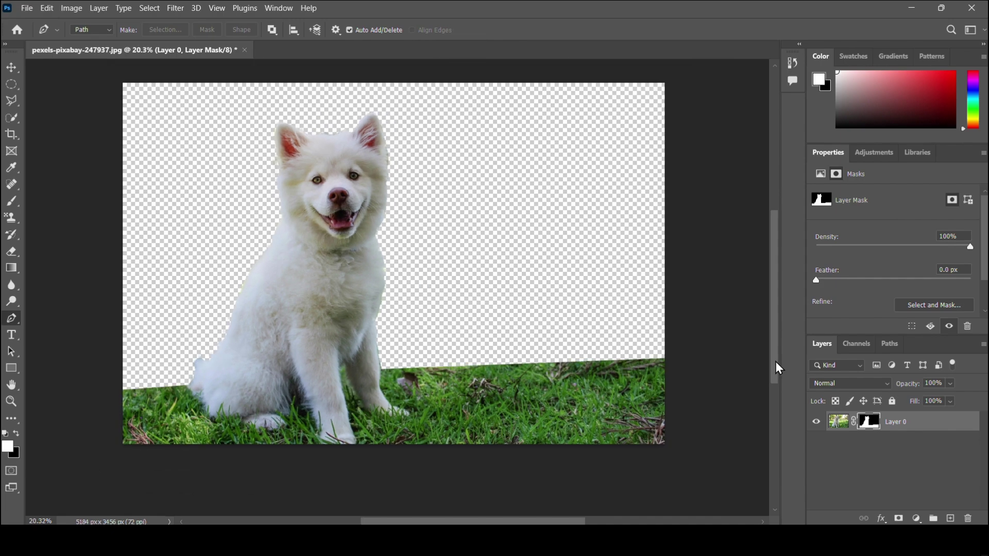
click(838, 421)
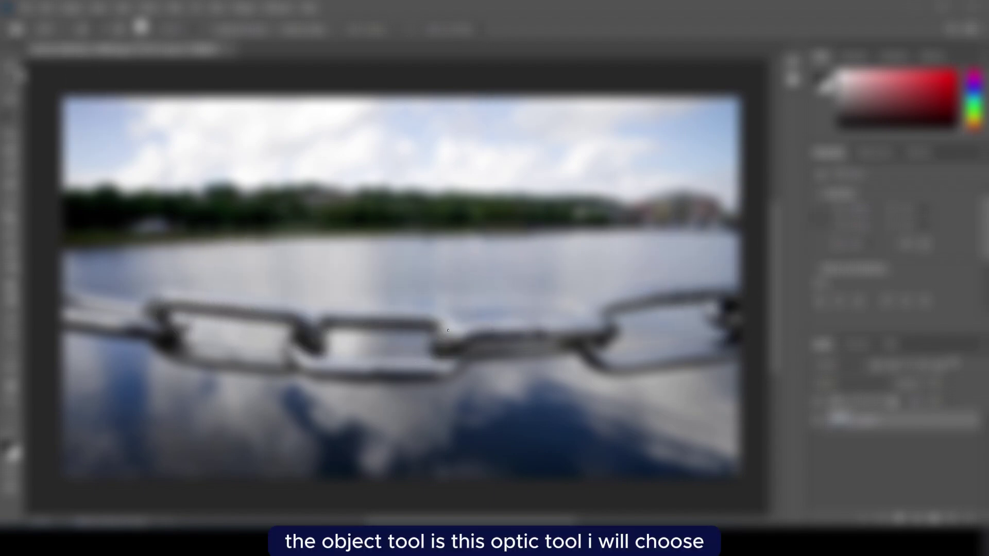
Choose the Quick Selection Tool with a 43 px brush.
click(10, 69)
key(w)
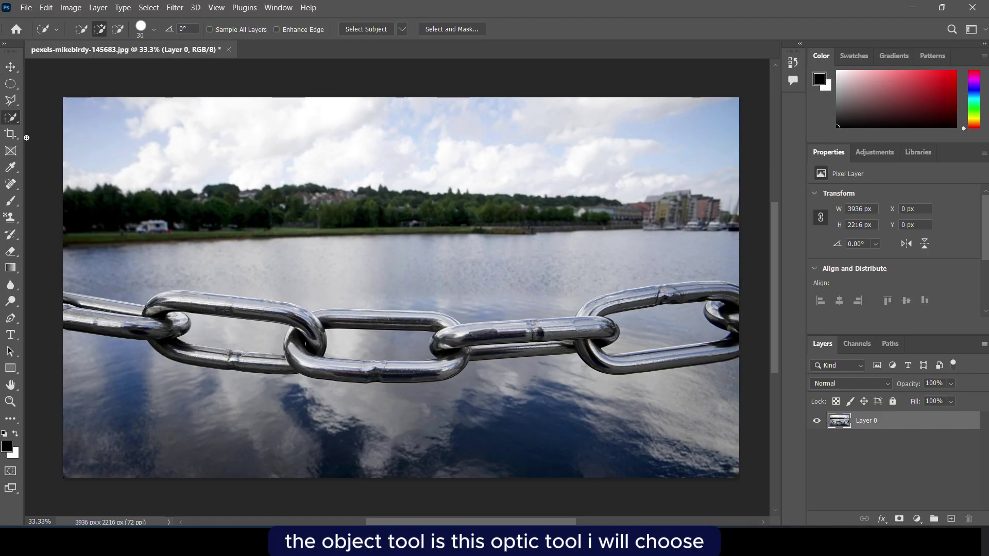
right_click(10, 117)
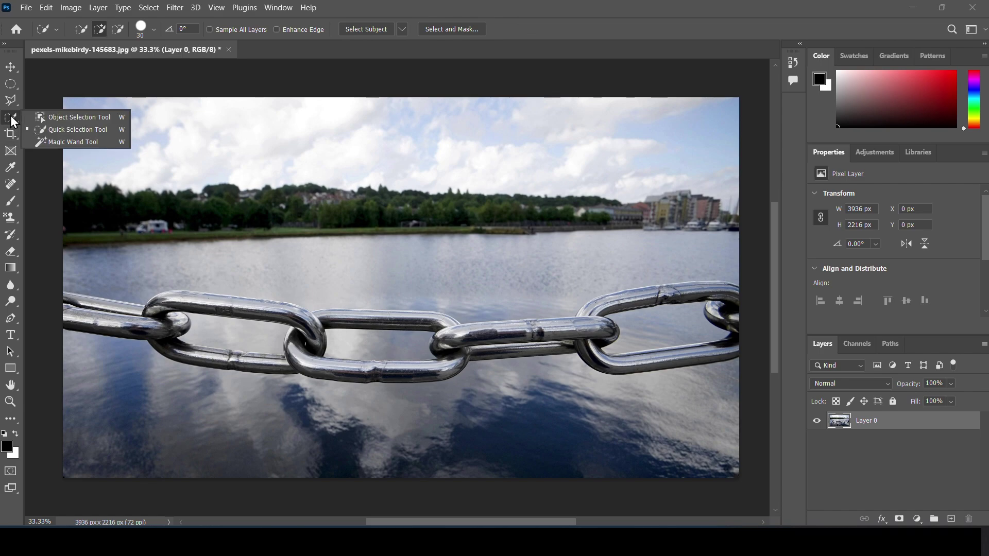
click(44, 129)
click(153, 31)
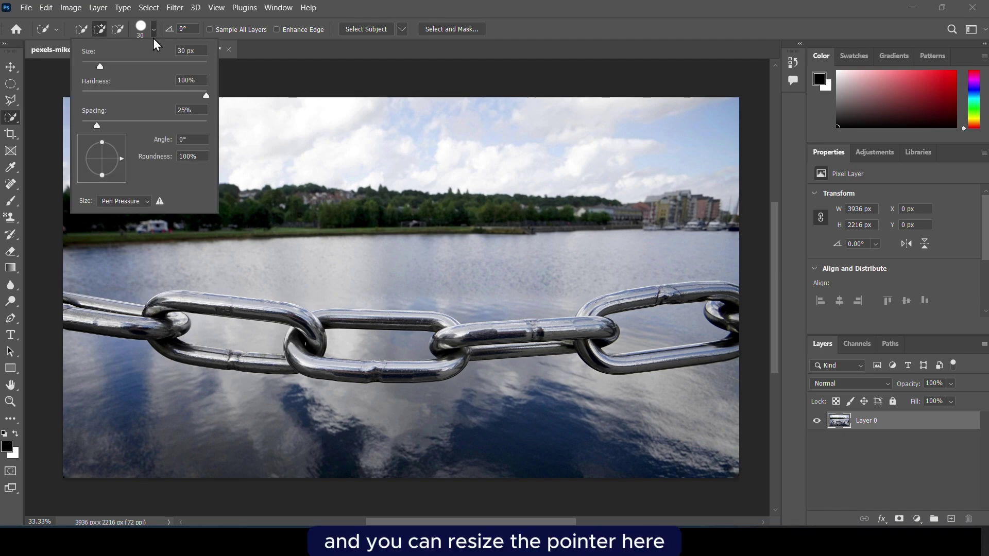
drag(107, 72, 109, 72)
click(45, 92)
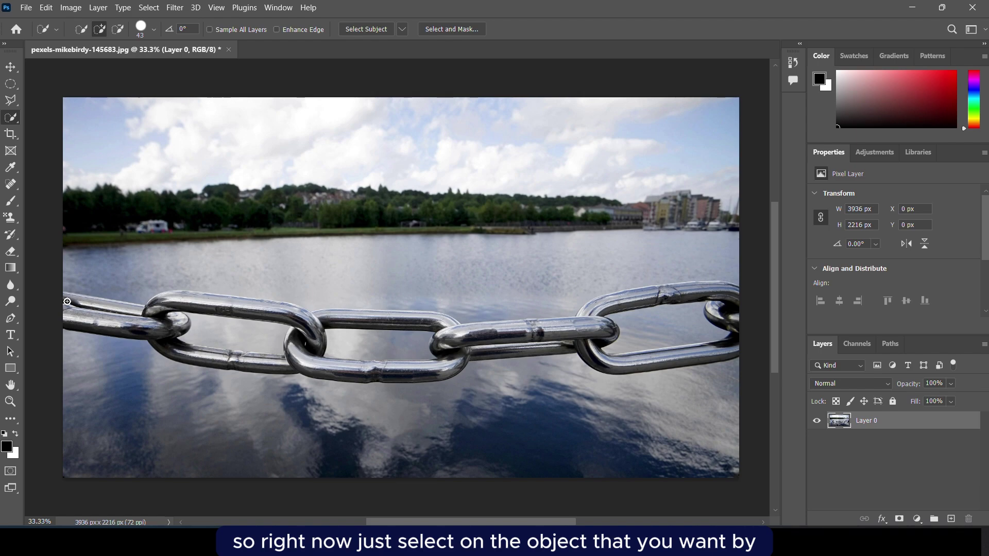
Paint the chain links into the selection and subtract the open spaces inside them.
mouse_move(76, 308)
mouse_down()
mouse_move(107, 317)
mouse_move(94, 304)
mouse_move(151, 316)
mouse_move(111, 328)
mouse_move(140, 328)
mouse_move(184, 311)
mouse_move(251, 318)
mouse_move(198, 302)
mouse_move(280, 308)
mouse_move(203, 296)
mouse_move(170, 297)
mouse_move(345, 314)
mouse_move(298, 334)
mouse_up()
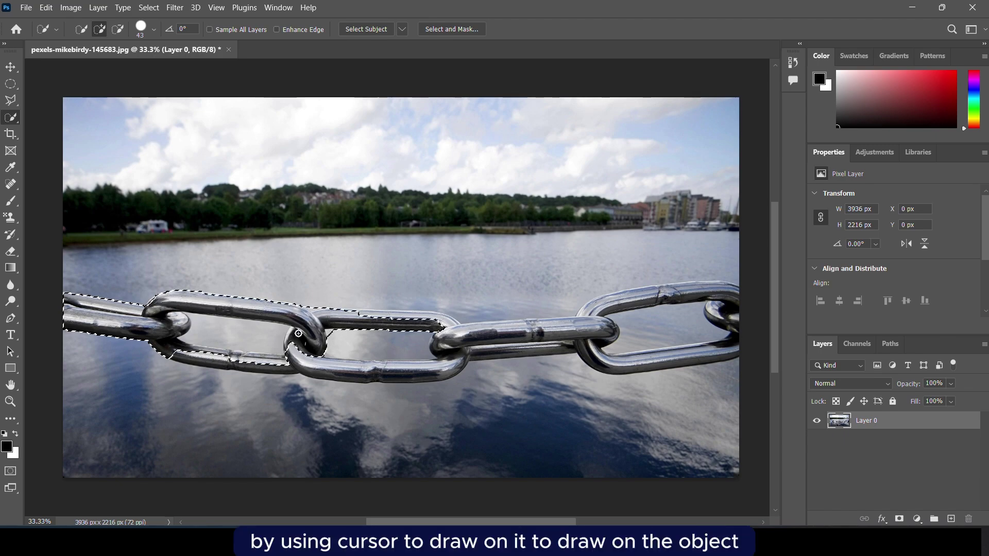
mouse_move(206, 346)
mouse_down()
mouse_move(232, 361)
mouse_move(389, 366)
mouse_move(362, 373)
mouse_move(605, 332)
mouse_move(670, 296)
mouse_up()
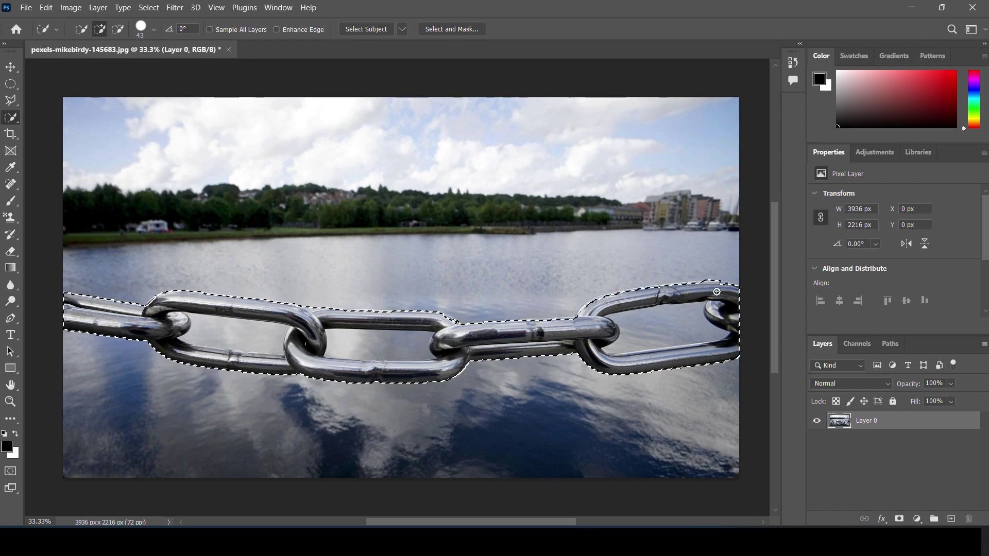
mouse_move(194, 327)
mouse_down()
mouse_move(279, 339)
mouse_move(210, 341)
mouse_move(193, 318)
mouse_move(248, 349)
mouse_move(209, 321)
mouse_up()
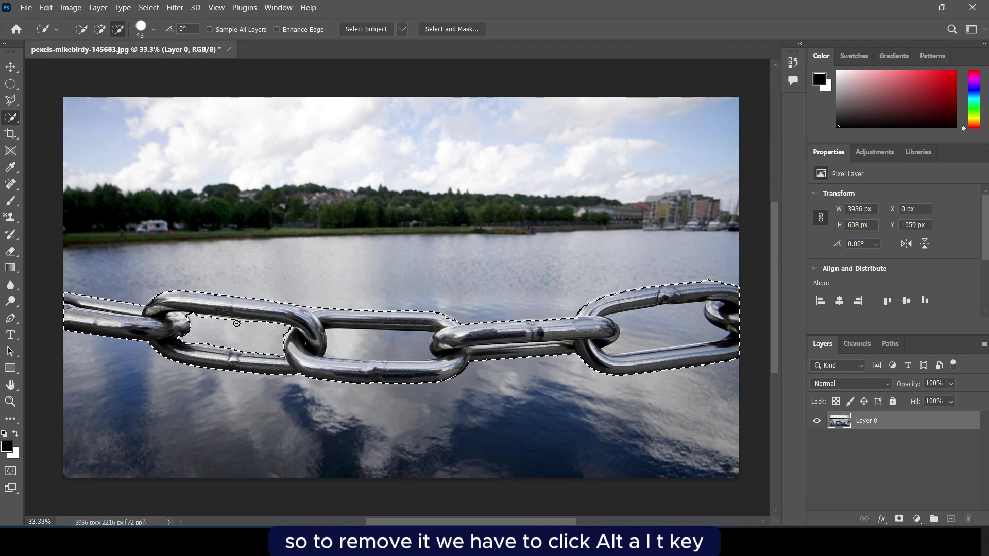
mouse_move(340, 336)
mouse_down()
mouse_move(361, 349)
mouse_move(413, 352)
mouse_move(335, 350)
mouse_up()
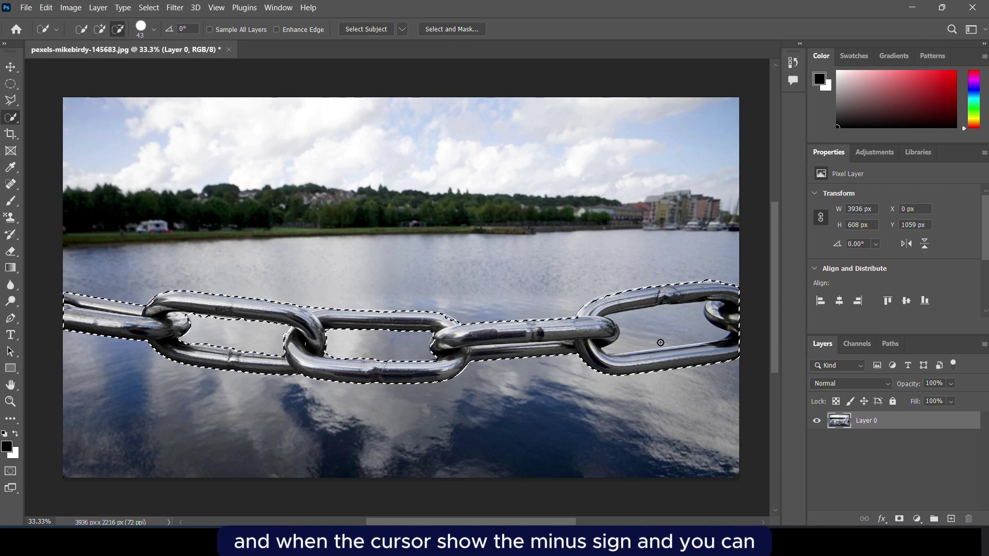
mouse_move(661, 342)
mouse_down()
mouse_move(697, 325)
mouse_move(696, 314)
mouse_move(658, 312)
mouse_up()
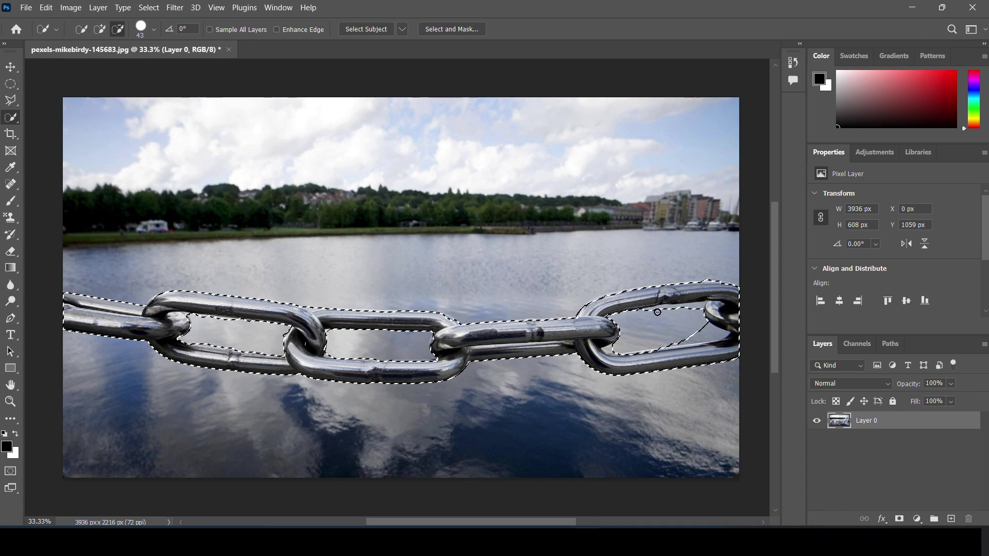
mouse_move(709, 332)
mouse_down()
mouse_move(722, 329)
mouse_move(701, 339)
mouse_up()
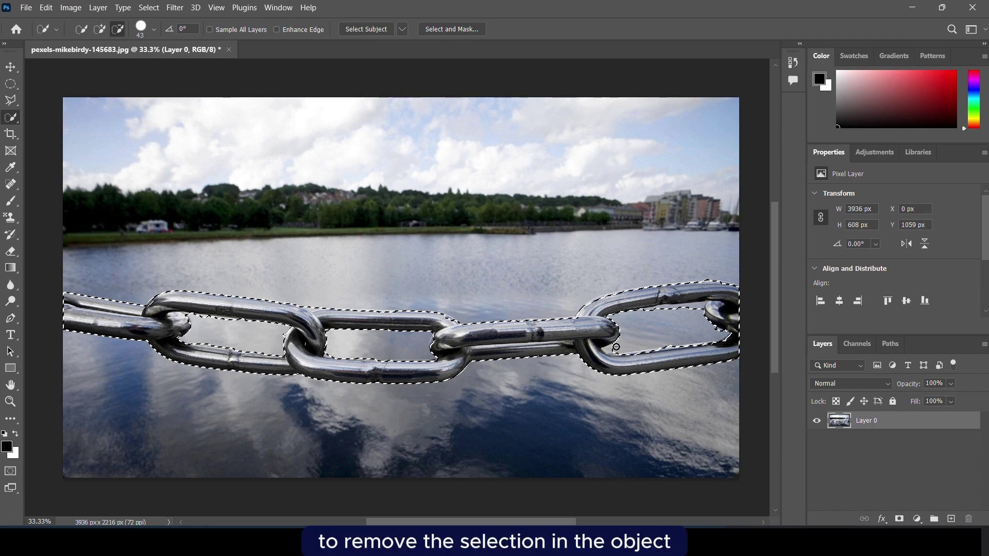
drag(620, 346, 613, 344)
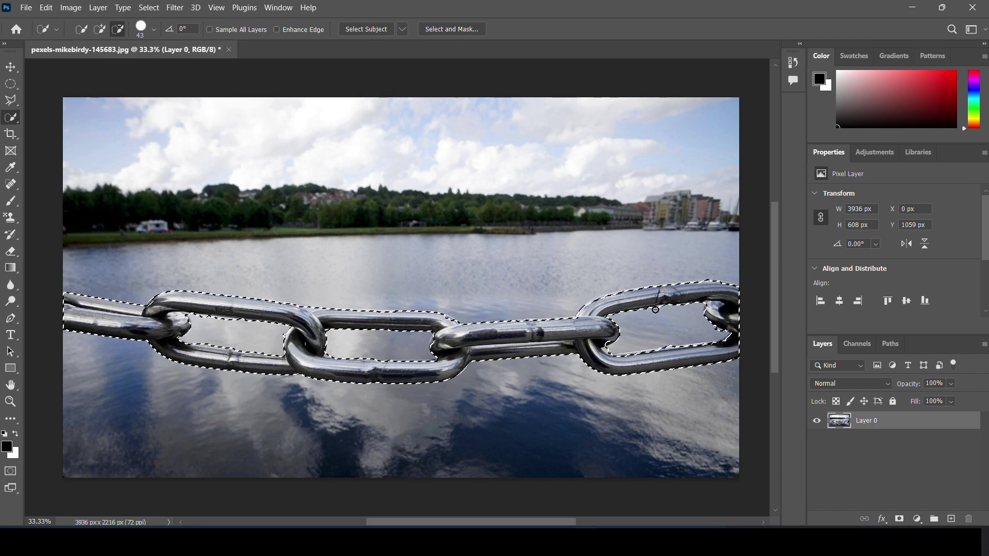
click(99, 30)
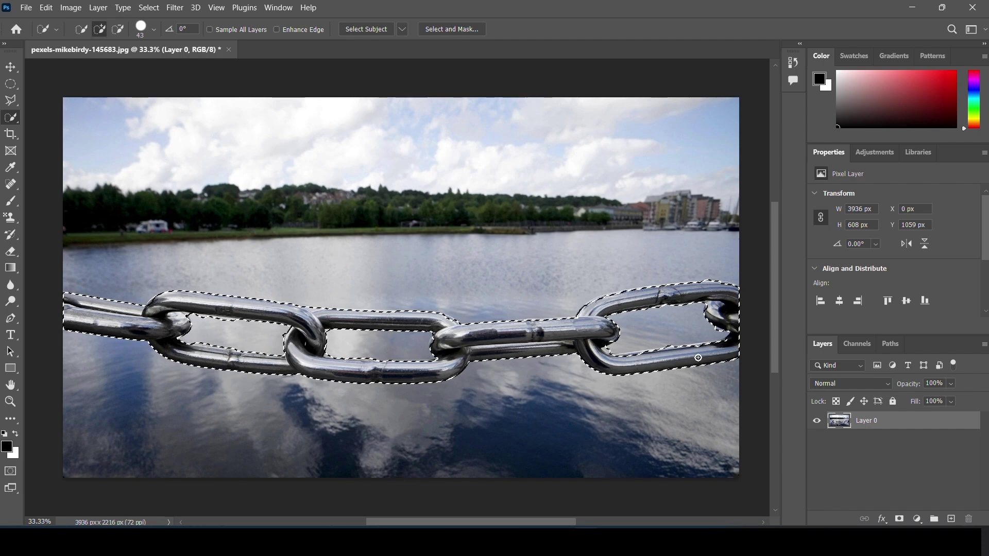
Copy the chain to a new layer and place Puppet Warp pins at its left end and links.
key(ctrl+j)
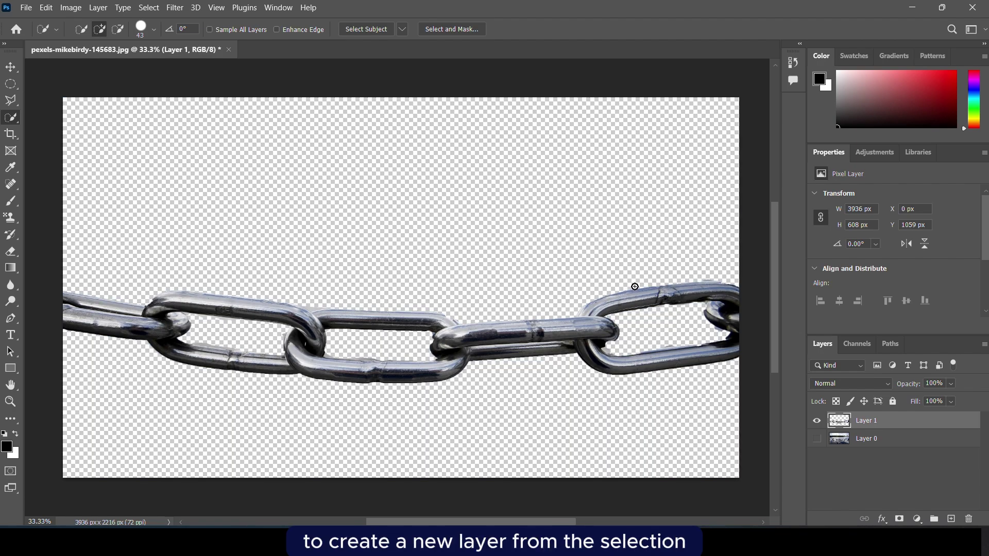
click(45, 8)
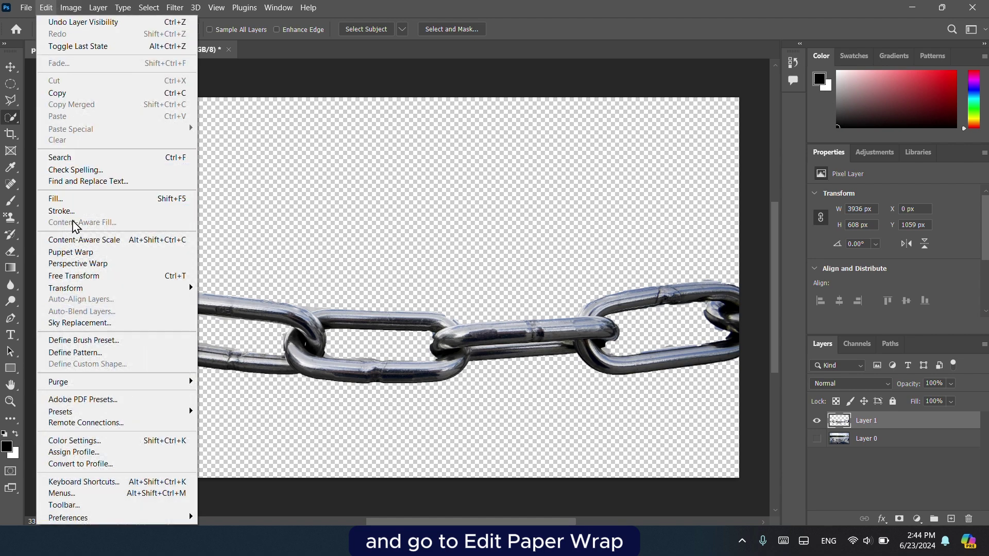
click(81, 253)
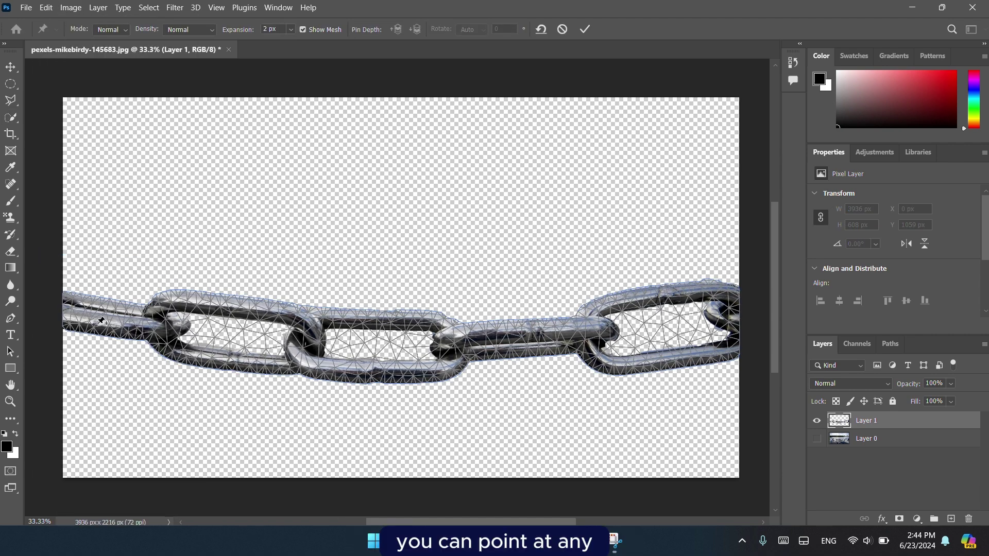
click(66, 311)
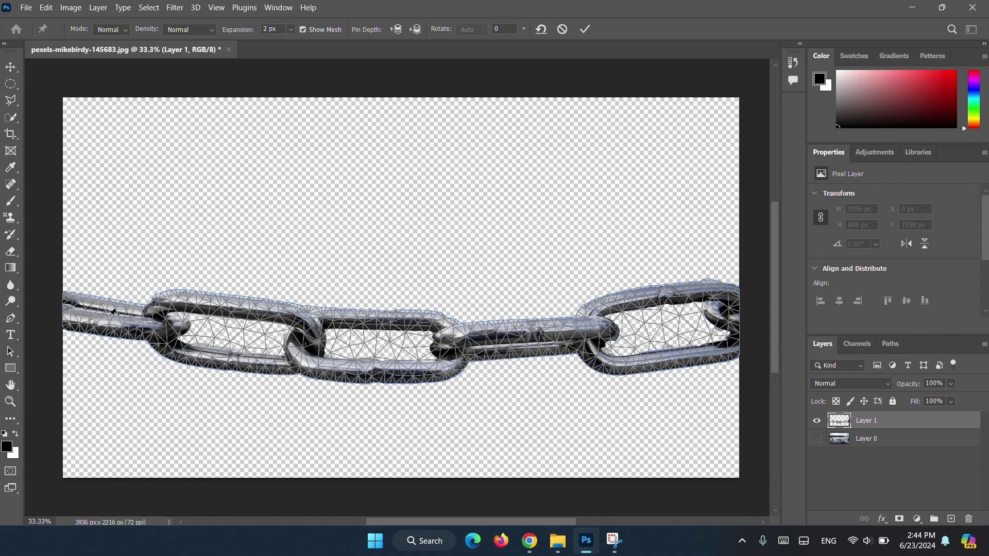
click(166, 325)
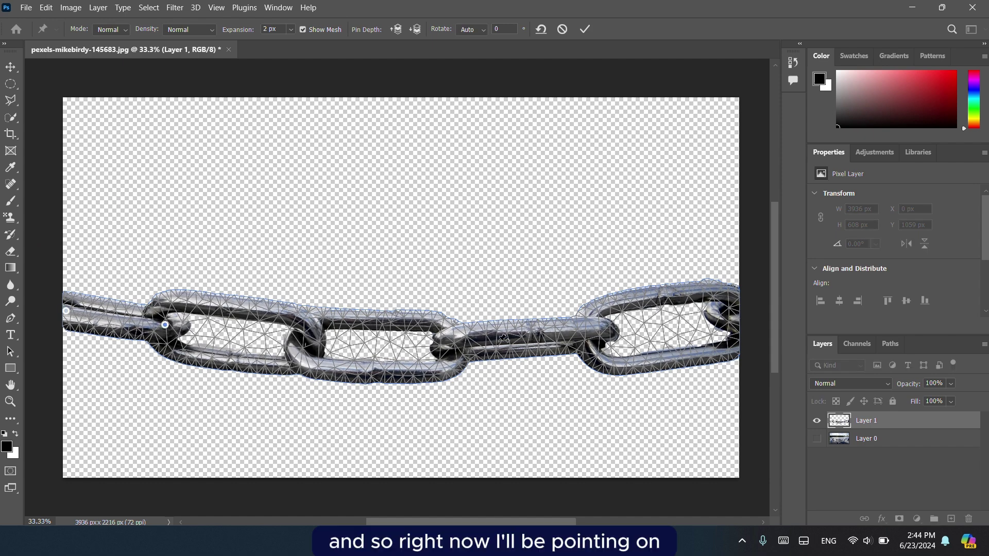
click(730, 316)
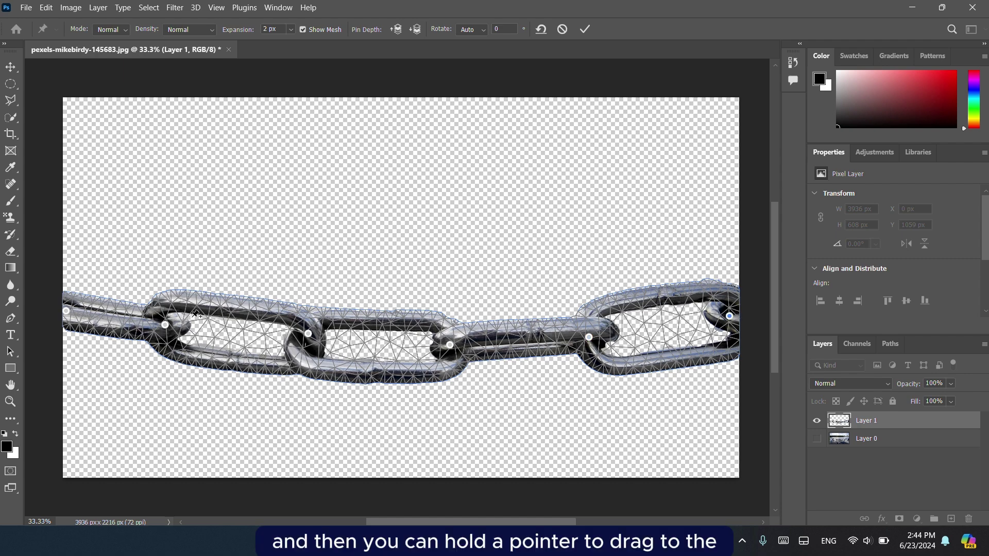
Lift the left, middle and right links, dip the lower middle, and commit the warp.
drag(165, 325, 181, 267)
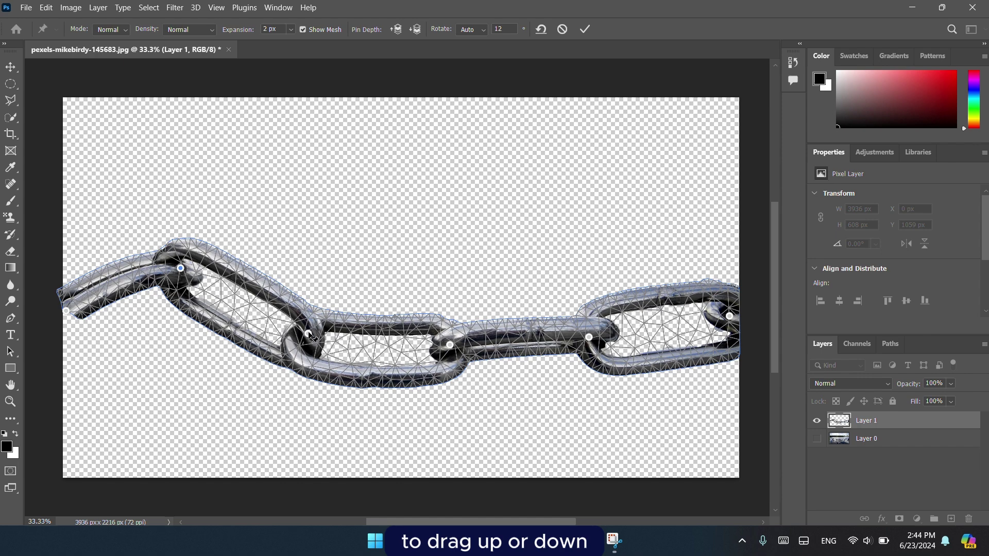
drag(309, 335, 339, 260)
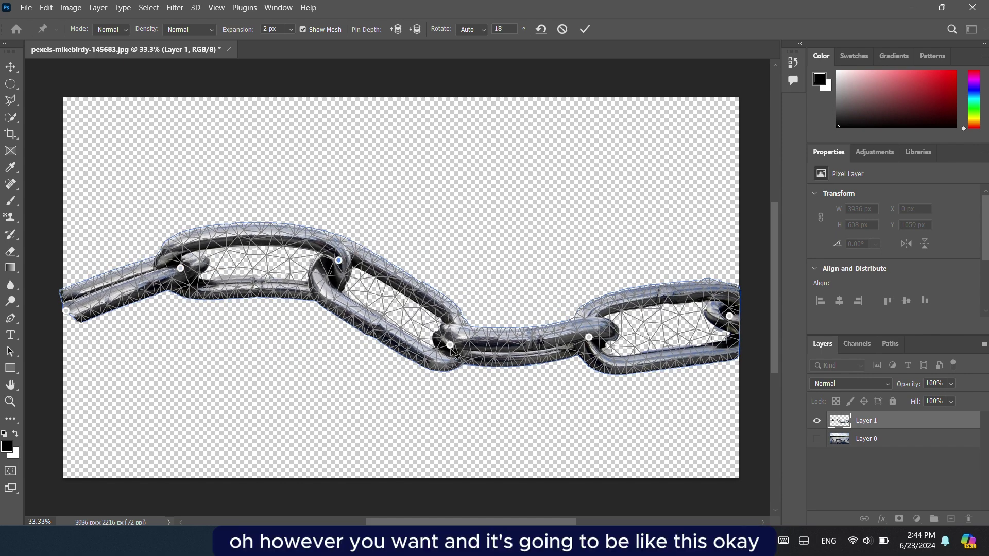
drag(451, 349, 412, 385)
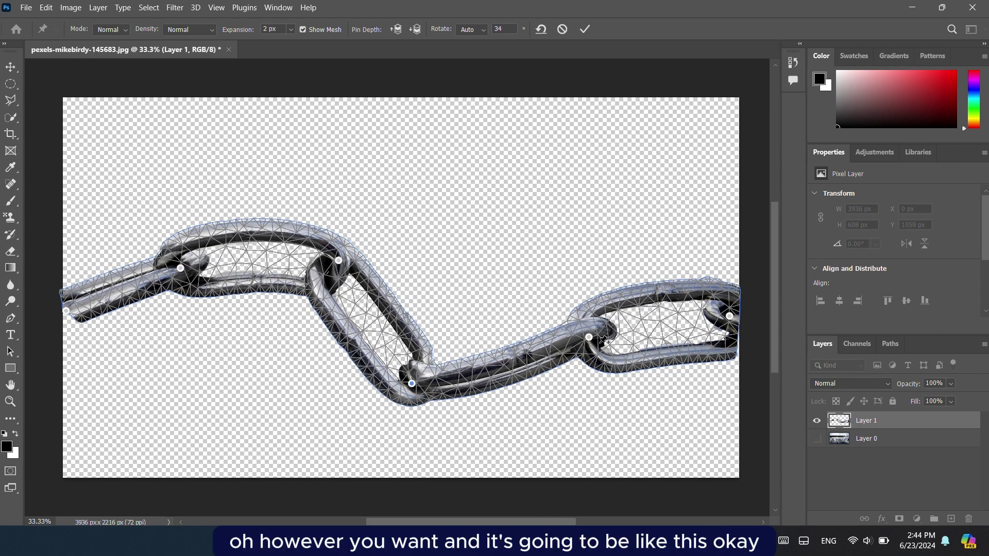
drag(590, 338, 607, 274)
key(Return)
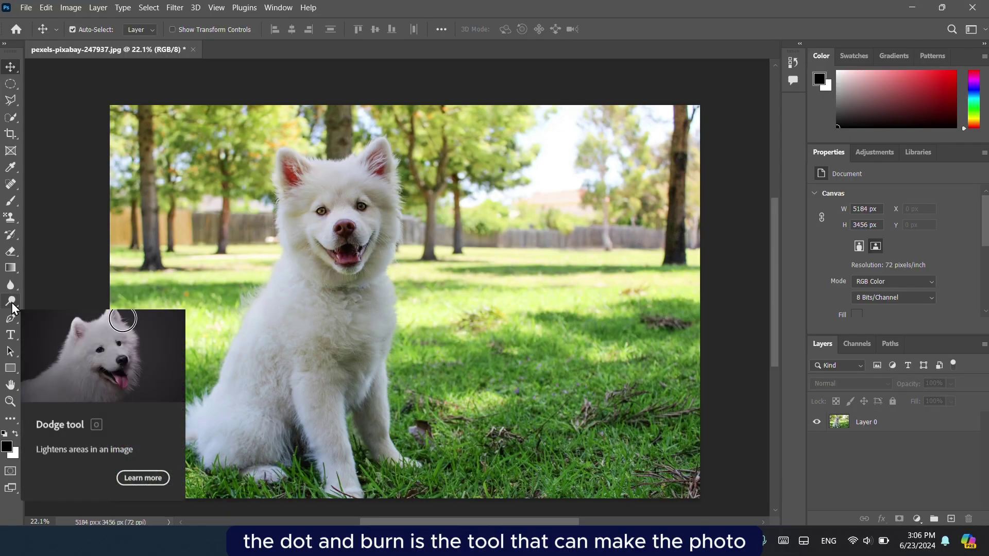
Pick the Dodge tool and dismiss the no-layer-selected error on the photo.
click(11, 303)
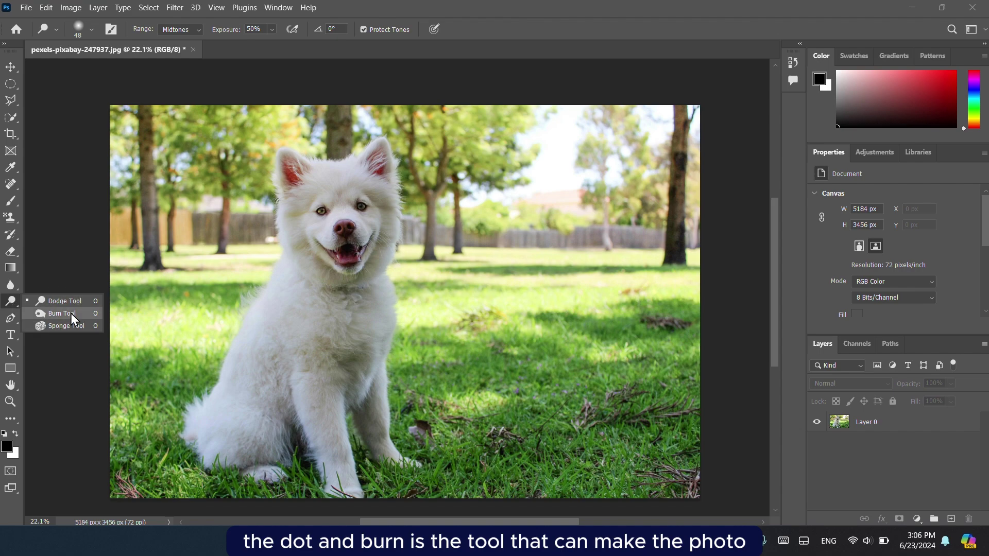
click(49, 250)
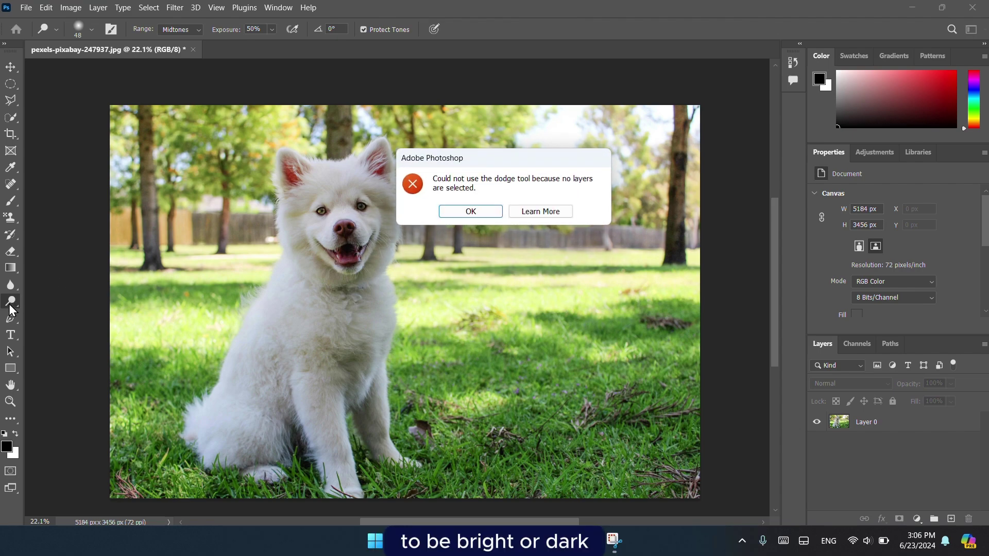
click(471, 213)
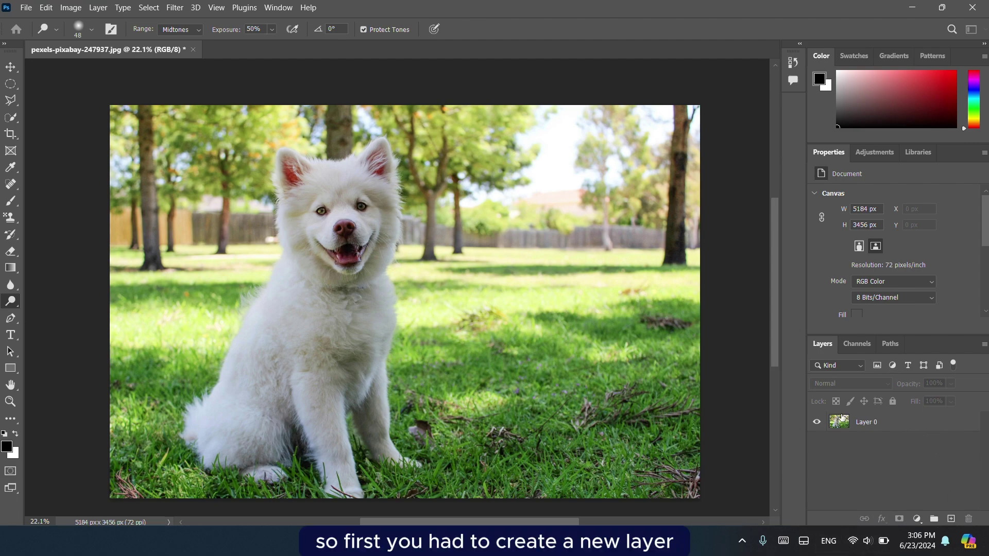
Add a new layer filled with 50% Gray and set its blend mode to Overlay.
click(953, 521)
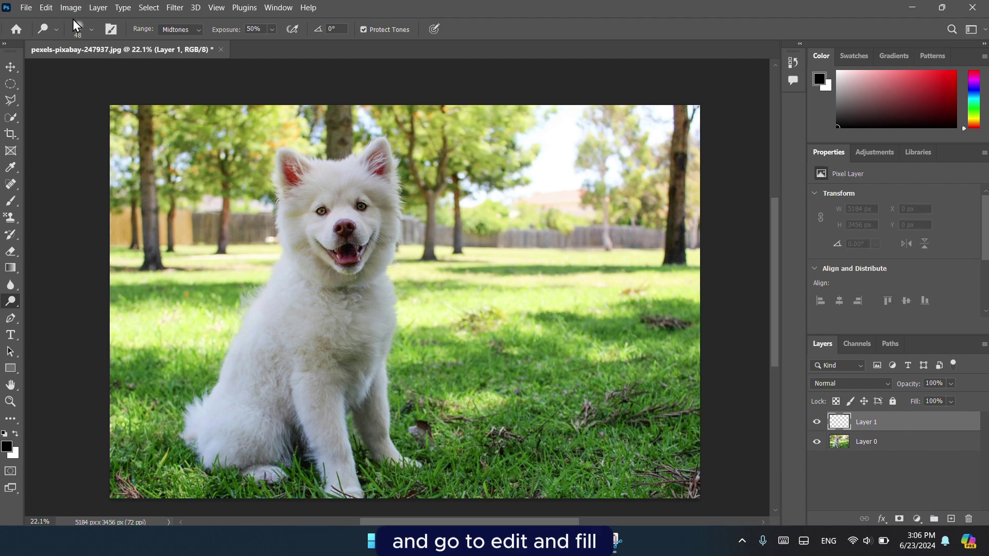
click(45, 8)
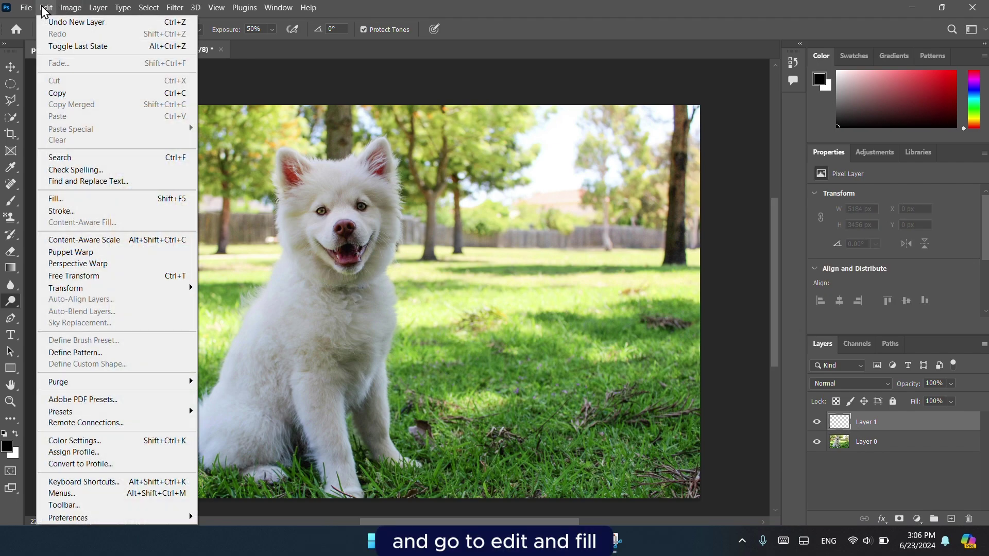
click(84, 199)
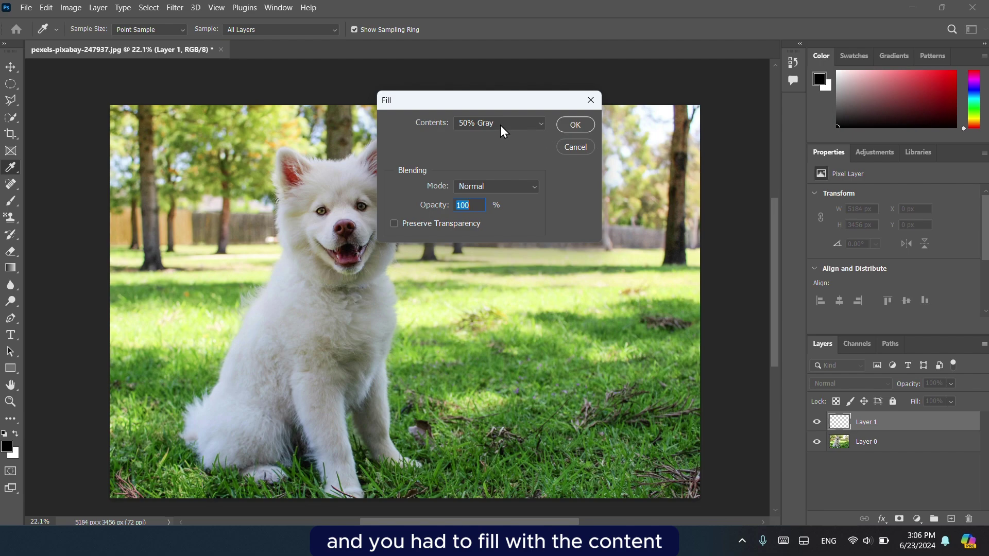
click(499, 125)
click(490, 233)
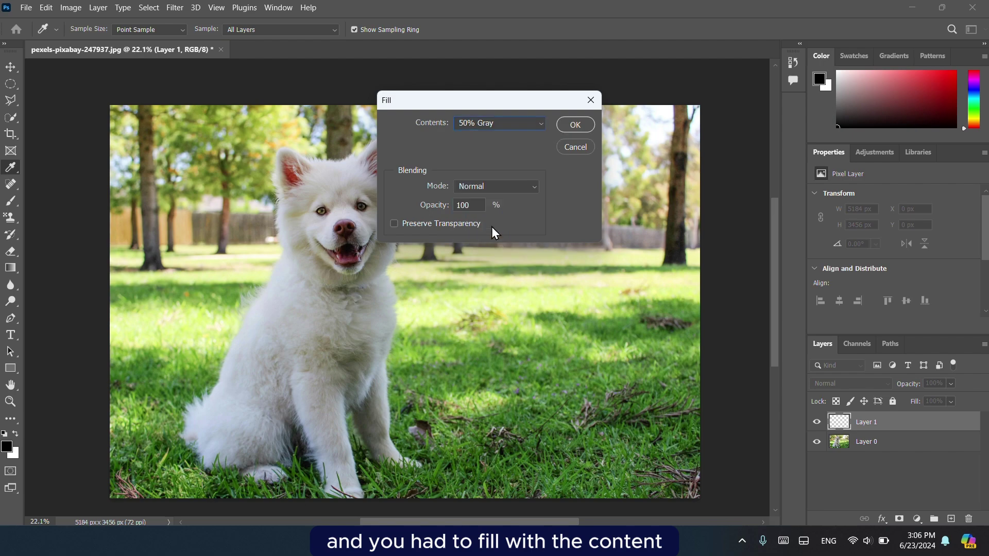
click(575, 125)
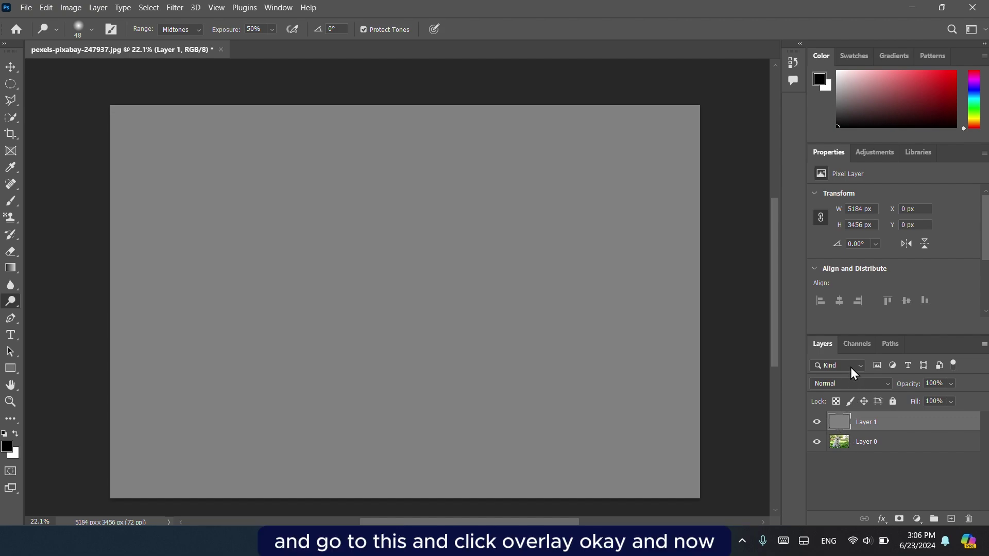
click(851, 383)
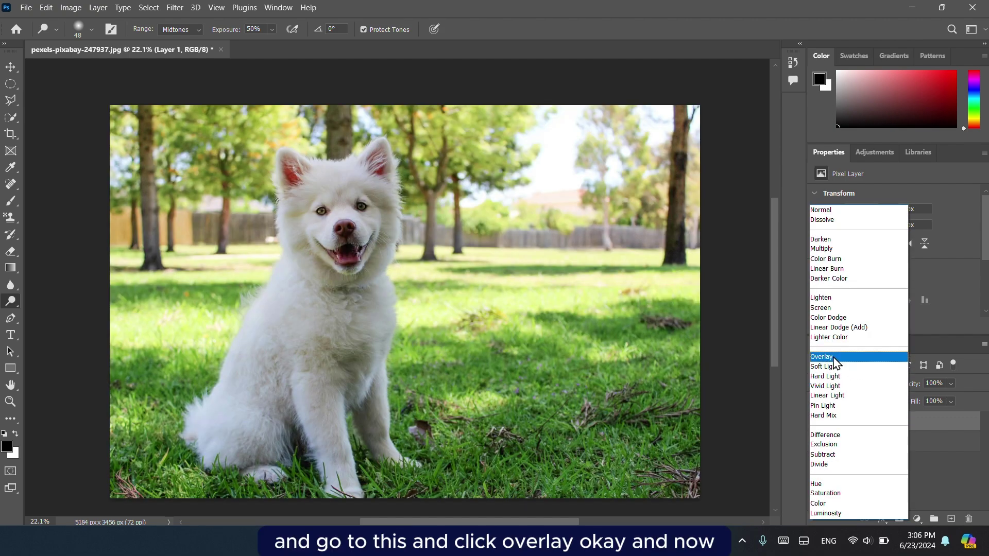
click(831, 357)
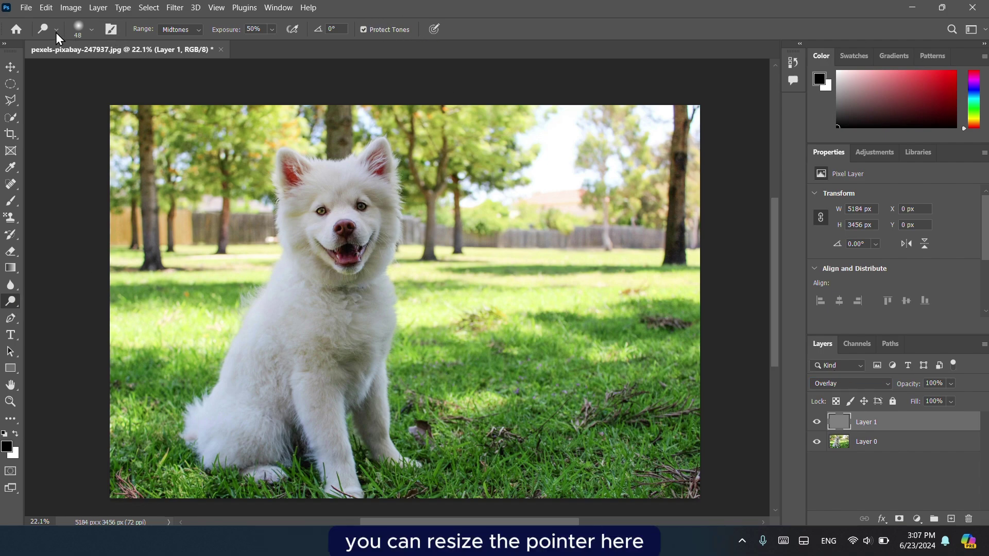
Enlarge the dodge brush and dodge over the dog's left eye.
click(90, 29)
drag(87, 70, 115, 74)
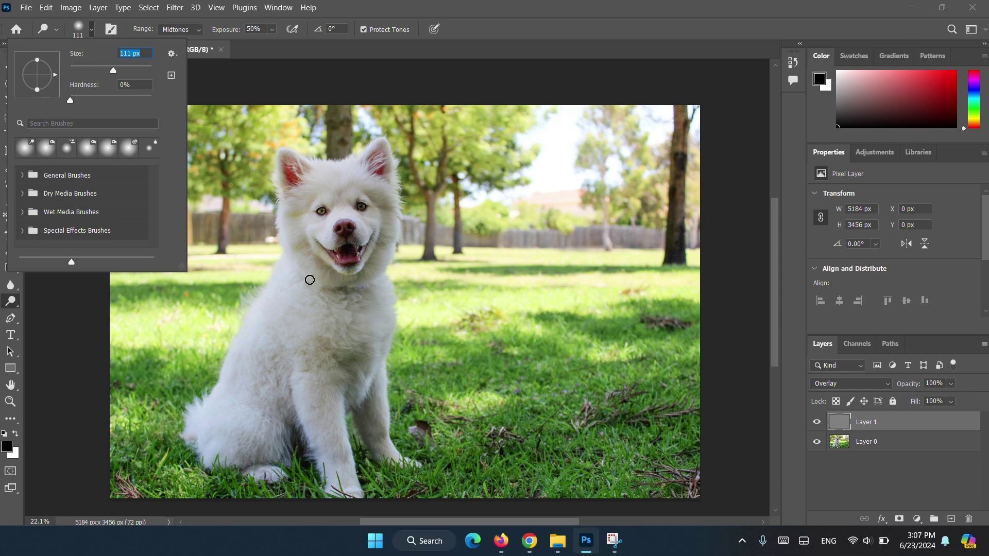
click(324, 277)
scroll(334, 306, up, 8)
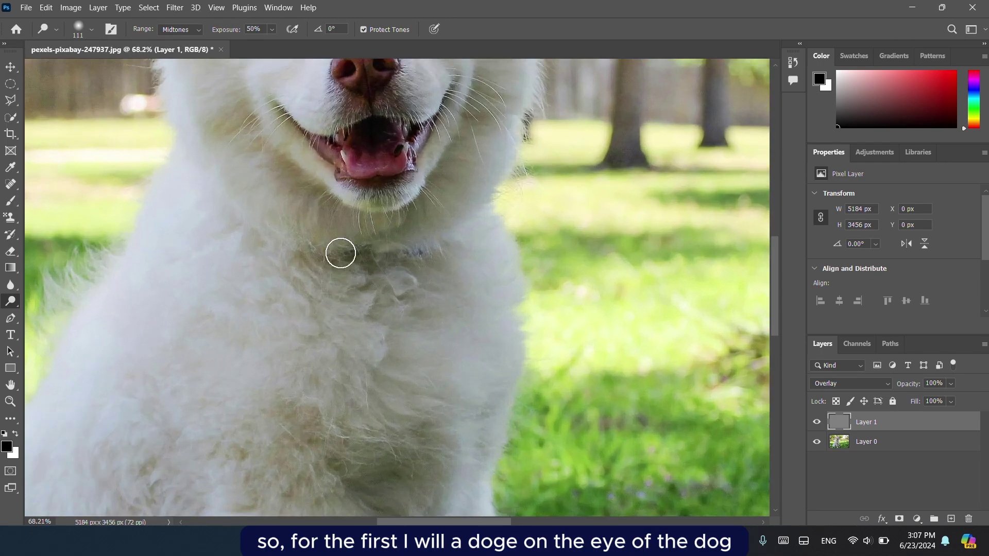
scroll(337, 247, up, 2)
scroll(334, 230, up, 2)
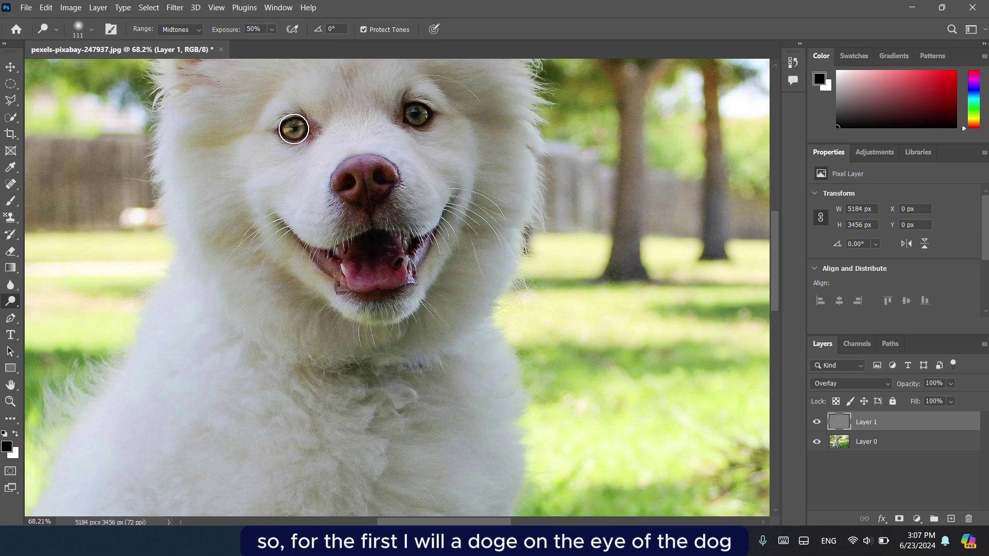
click(294, 129)
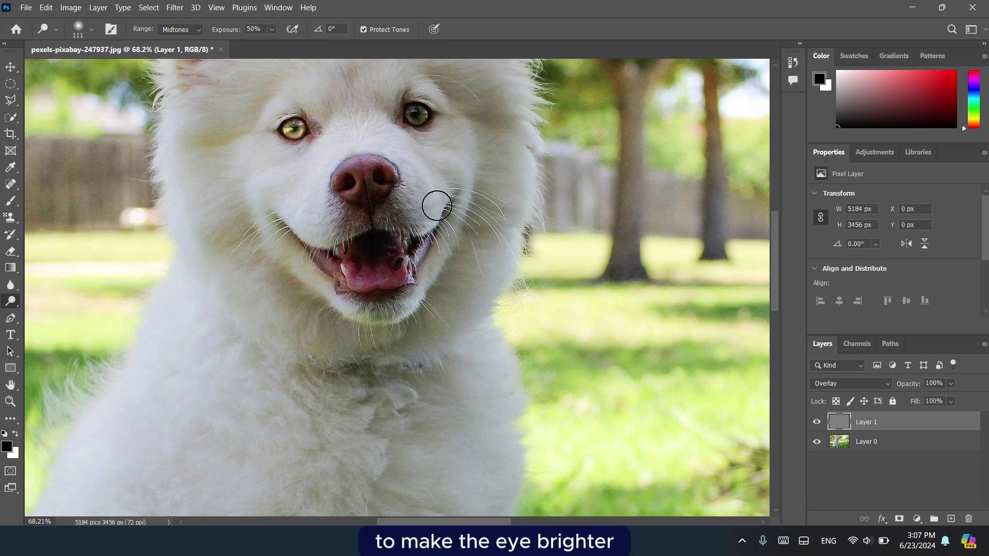
scroll(218, 288, down, 2)
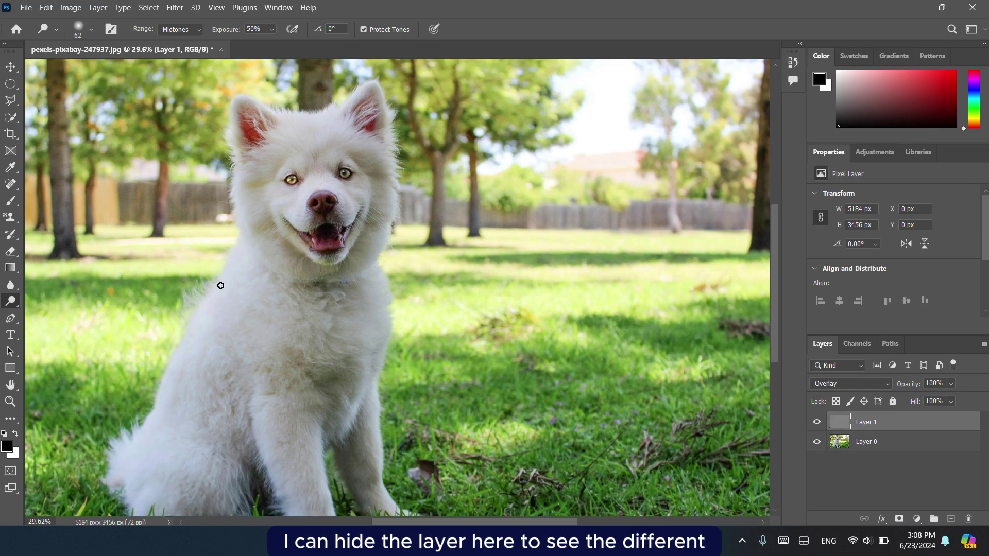
scroll(221, 285, down, 1)
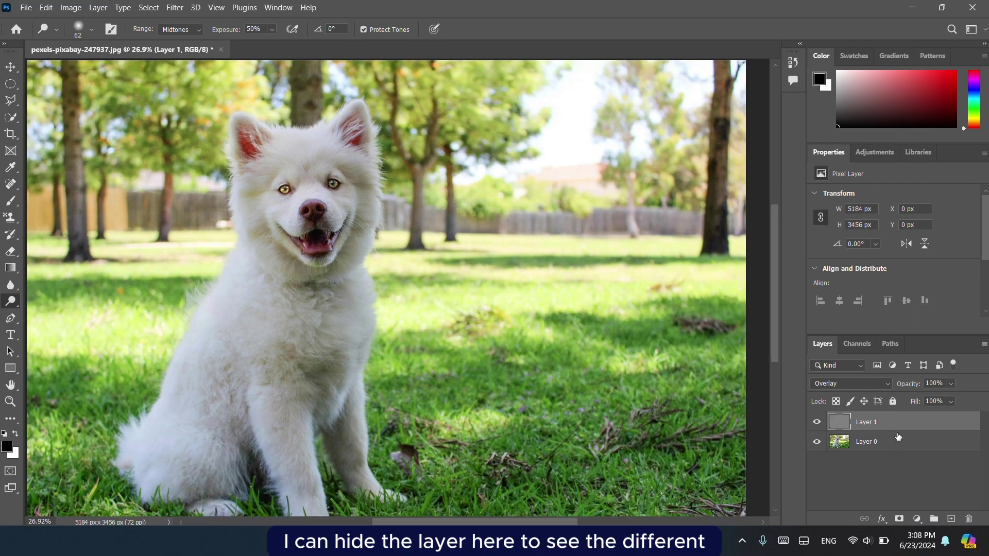
Toggle the Overlay layer's visibility to compare before and after, leaving it hidden.
click(818, 426)
click(819, 426)
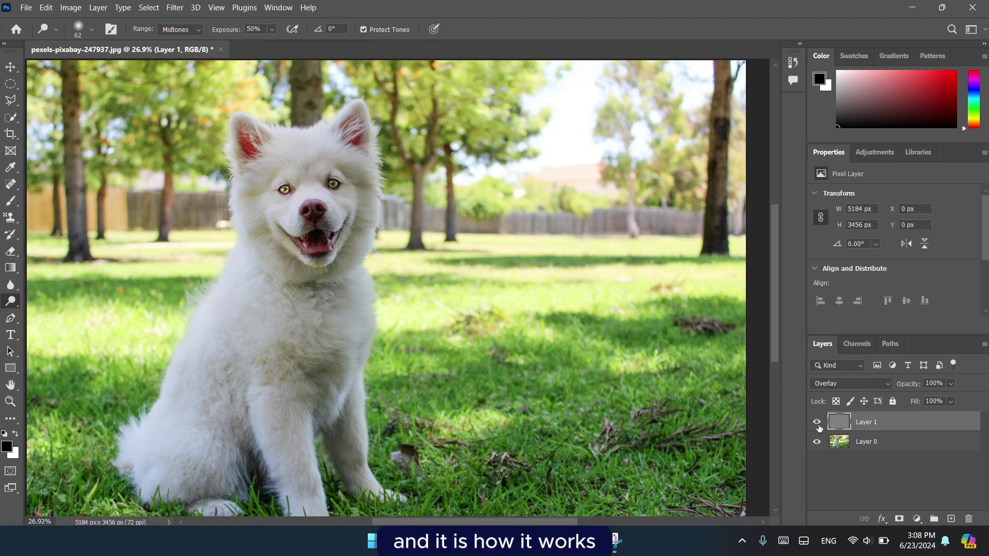
click(819, 426)
click(819, 427)
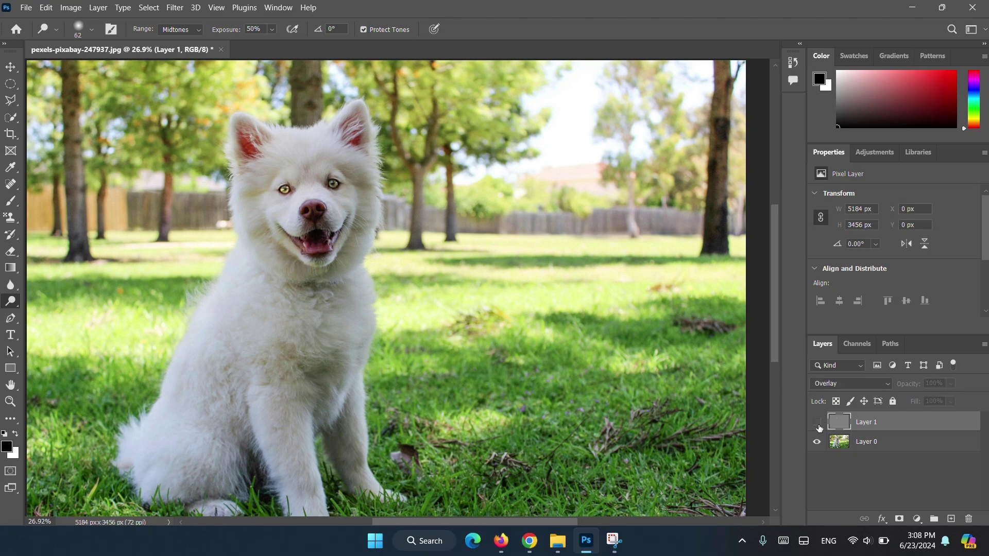
click(819, 427)
Enlarge the dodge brush to 127 px and dodge the fur below the chin, cheek and neck.
scroll(389, 217, up, 5)
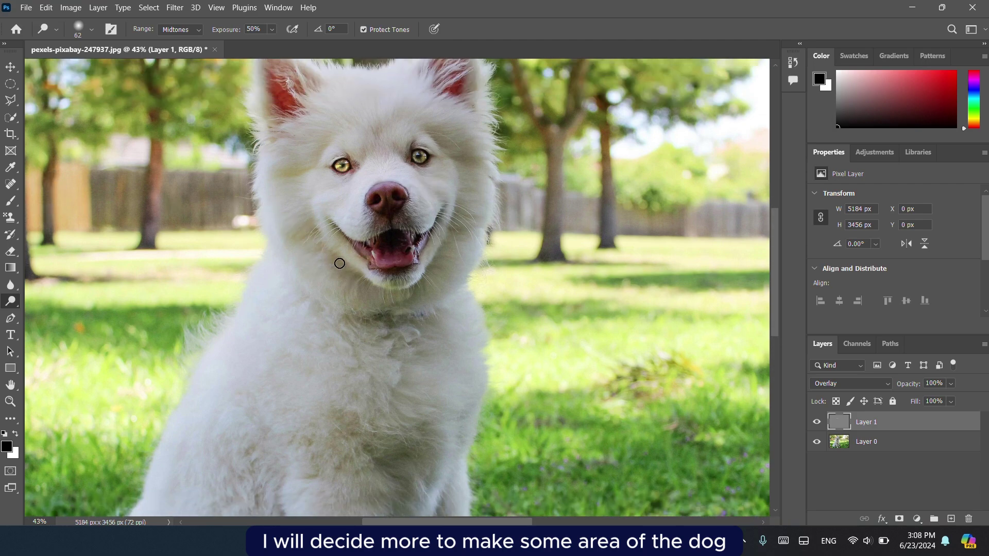
click(91, 29)
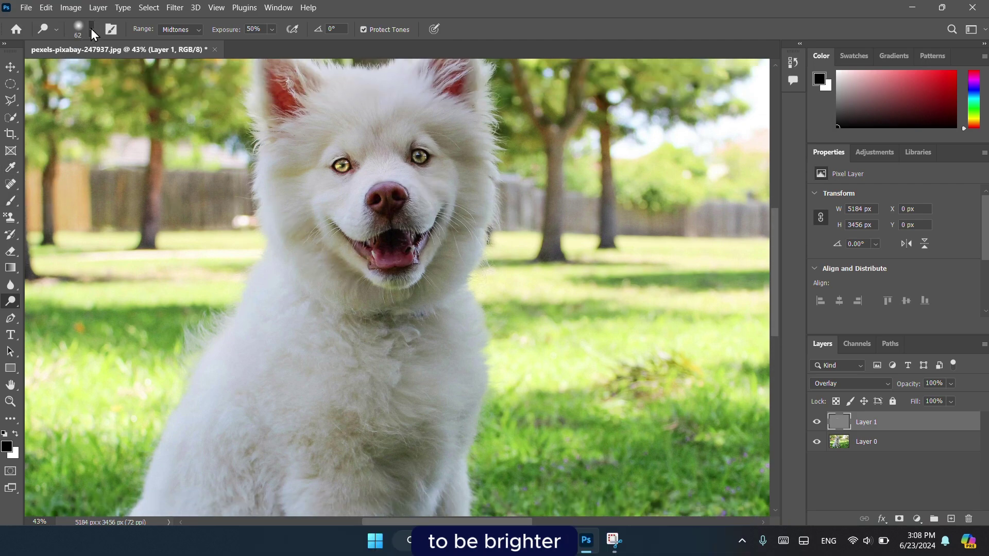
drag(95, 70, 117, 70)
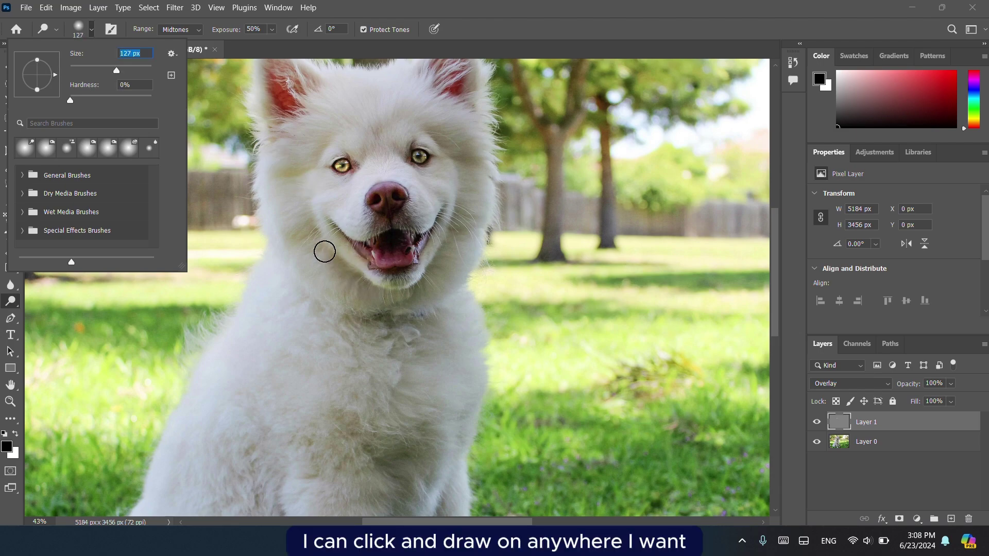
click(353, 290)
mouse_move(353, 290)
mouse_down()
mouse_move(358, 280)
mouse_move(406, 296)
mouse_up()
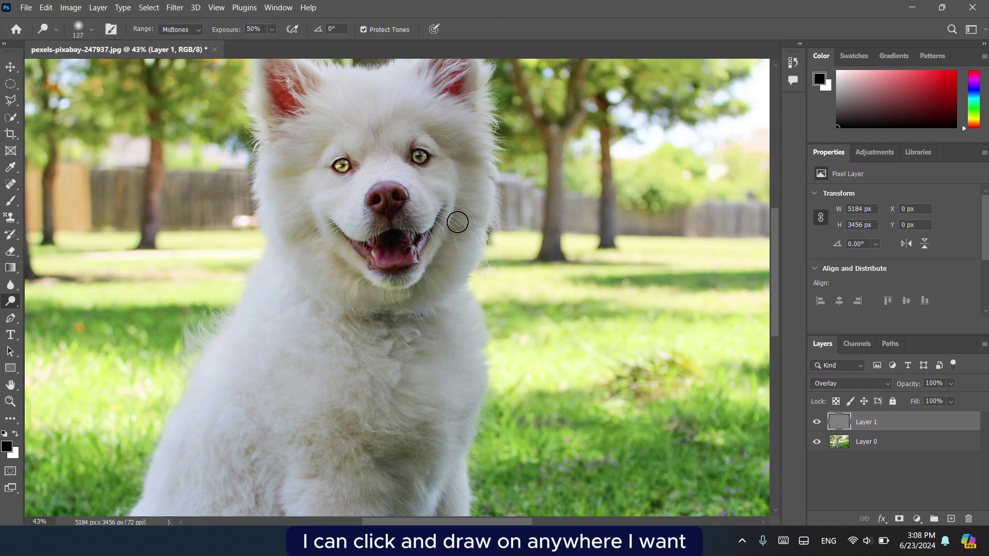
mouse_move(456, 222)
mouse_down()
mouse_move(438, 285)
mouse_move(423, 288)
mouse_move(454, 272)
mouse_move(438, 260)
mouse_move(482, 259)
mouse_move(441, 239)
mouse_move(454, 203)
mouse_move(443, 260)
mouse_move(387, 293)
mouse_move(322, 275)
mouse_move(273, 237)
mouse_move(315, 216)
mouse_move(285, 206)
mouse_move(301, 179)
mouse_move(267, 178)
mouse_up()
Dodge the dog's chest fur and more of its neck fur.
scroll(389, 353, down, 1)
scroll(386, 354, down, 3)
scroll(388, 355, down, 2)
scroll(389, 355, up, 3)
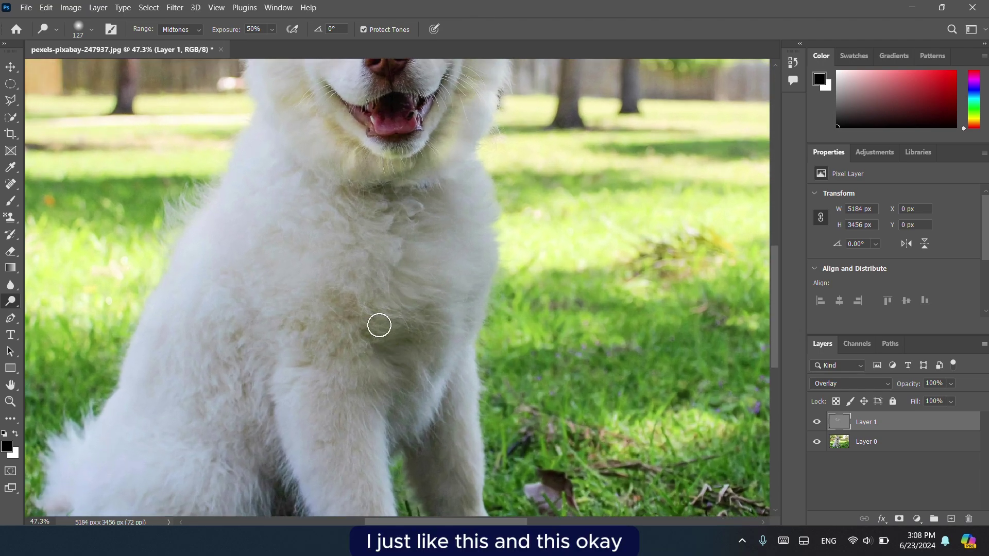
mouse_move(379, 330)
mouse_down()
mouse_move(407, 363)
mouse_move(365, 346)
mouse_move(415, 371)
mouse_up()
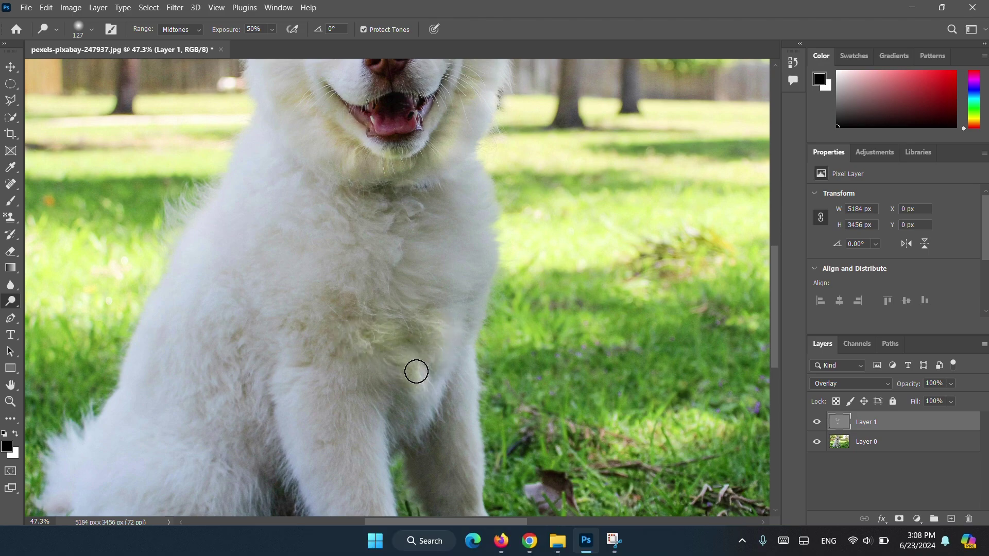
scroll(392, 360, down, 3)
drag(390, 267, 374, 252)
right_click(14, 303)
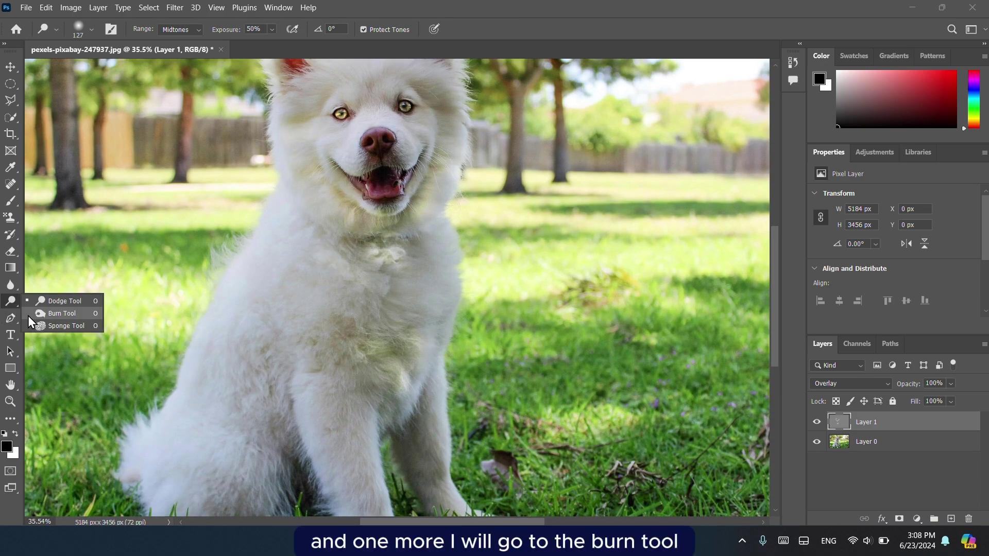
With the Burn tool, darken the fur along the dog's left edge.
click(29, 316)
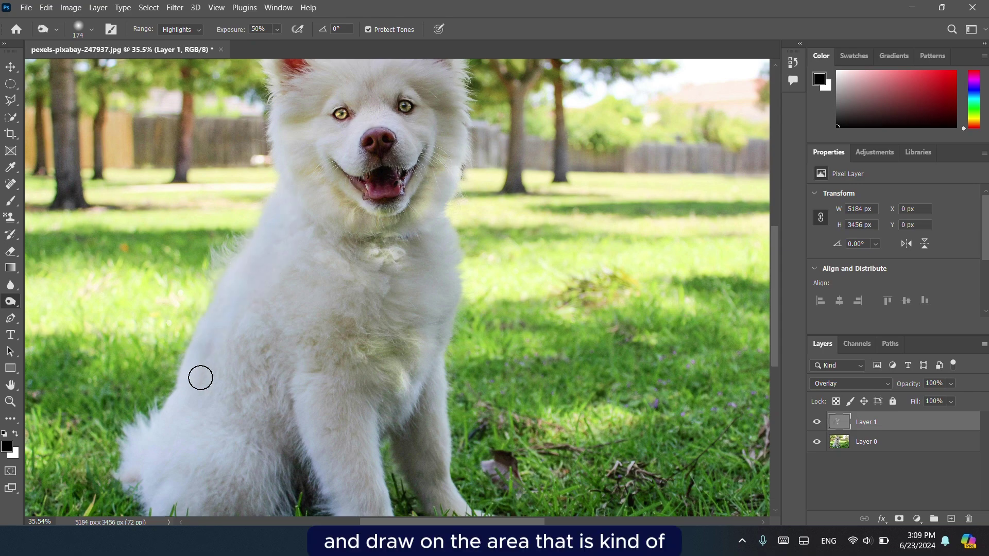
drag(195, 355, 148, 429)
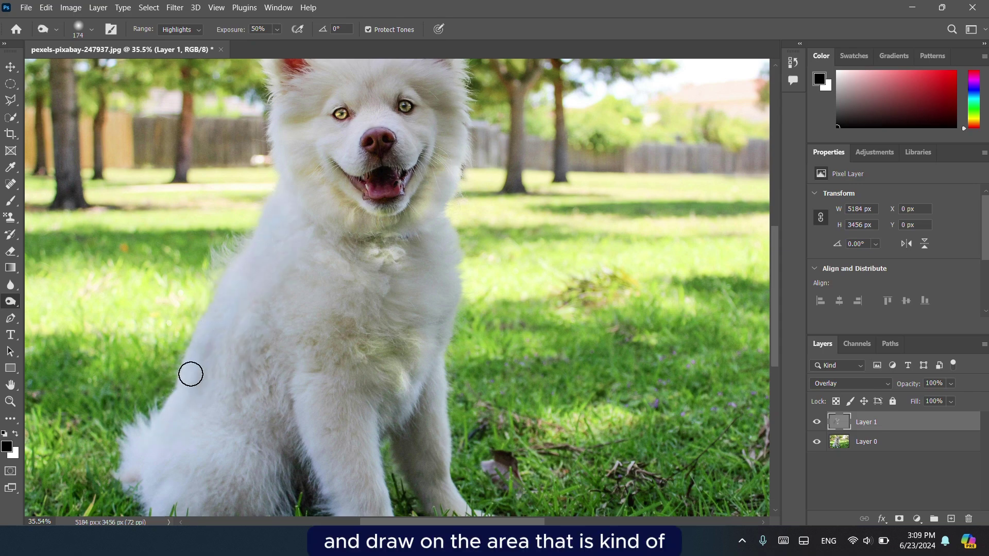
scroll(155, 459, down, 1)
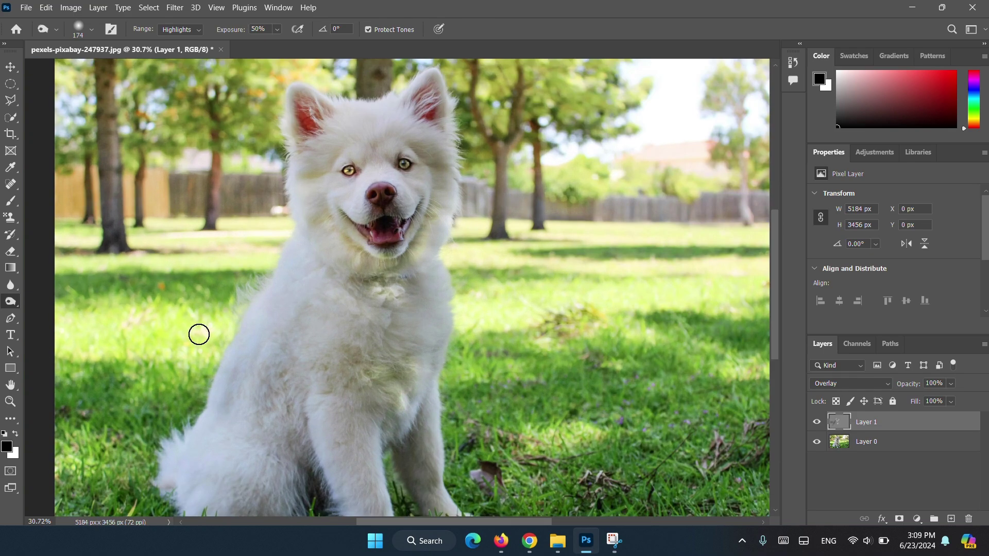
Toggle Layer 1 off and on to compare the dodge/burn effect.
click(817, 422)
click(816, 423)
click(816, 423)
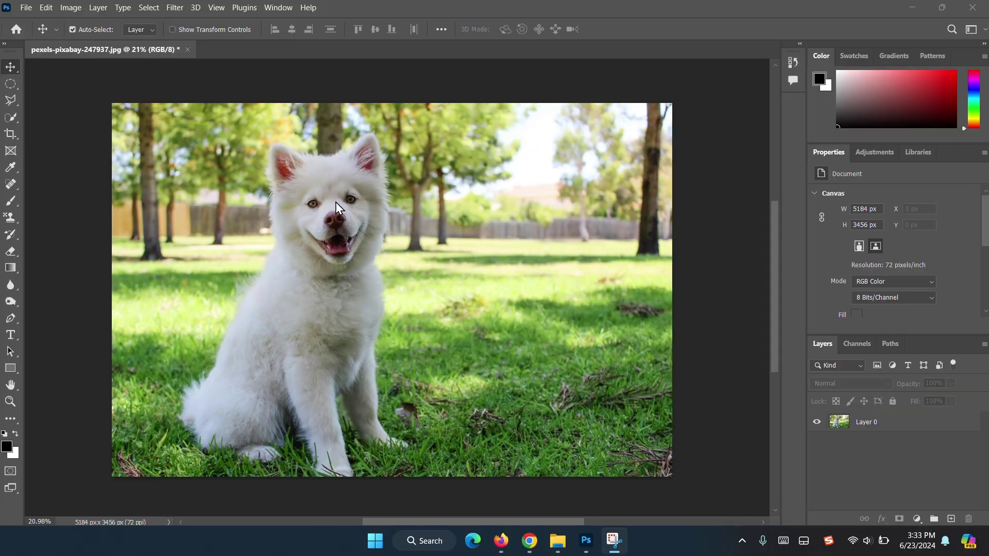
Add a Curves adjustment layer above Layer 0 with the white point pulled down.
click(886, 422)
click(917, 519)
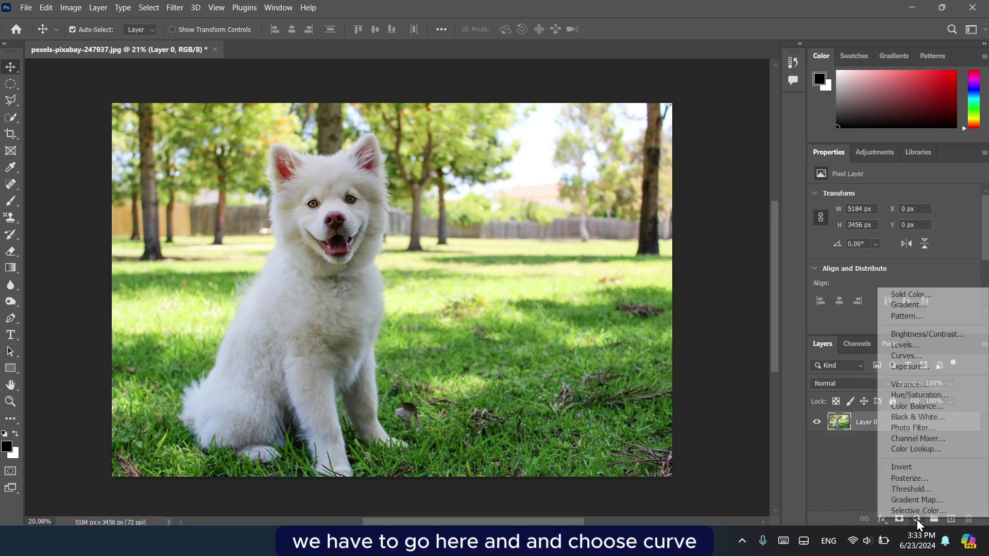
click(908, 356)
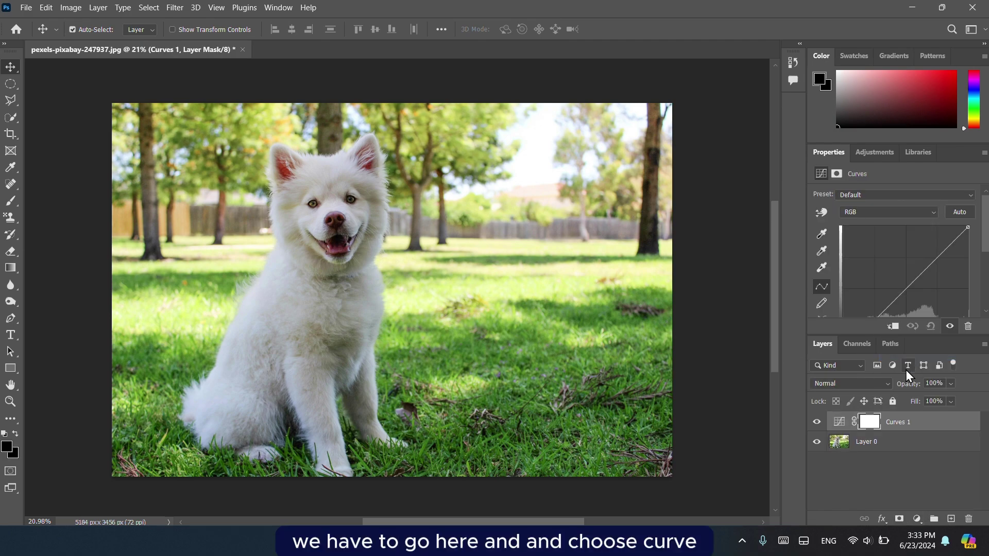
drag(967, 229, 983, 270)
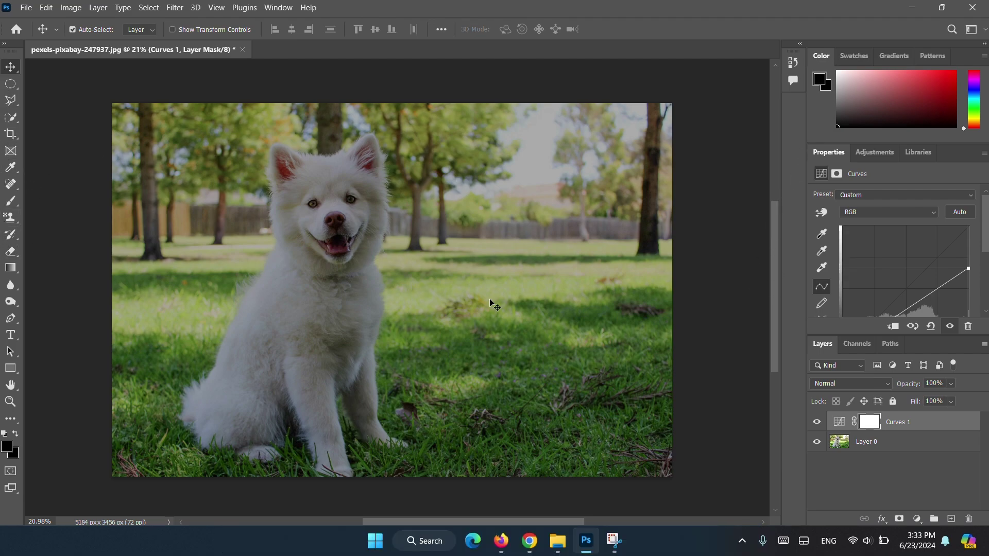
Select the plain Brush tool and set its size to 432 px.
click(11, 202)
right_click(11, 202)
click(58, 200)
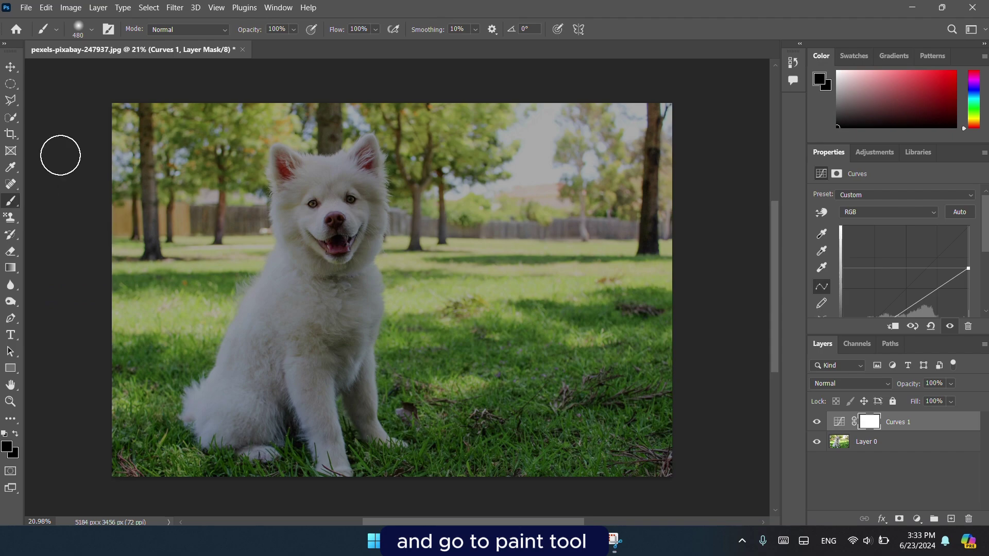
click(91, 29)
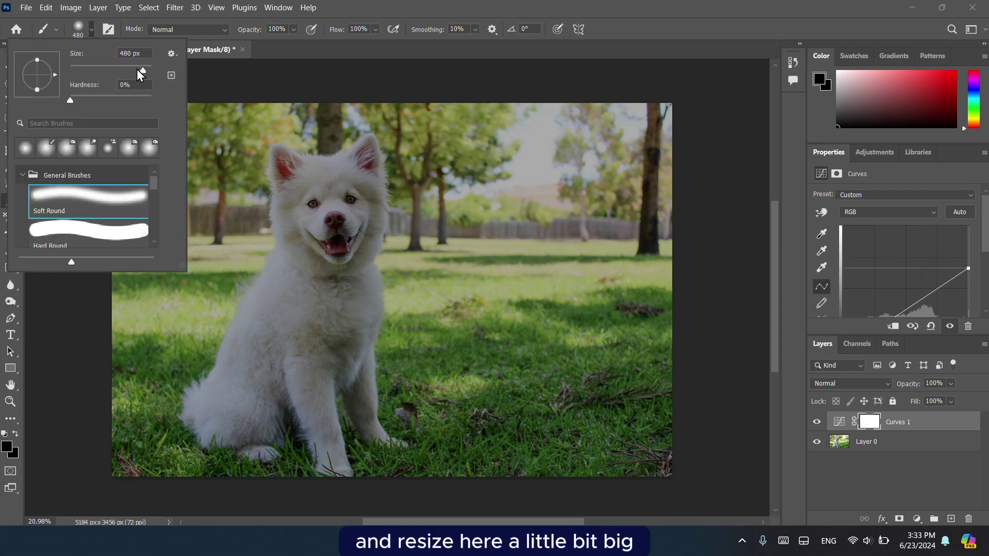
mouse_move(139, 71)
mouse_down()
mouse_move(124, 74)
mouse_move(147, 73)
mouse_up()
click(276, 114)
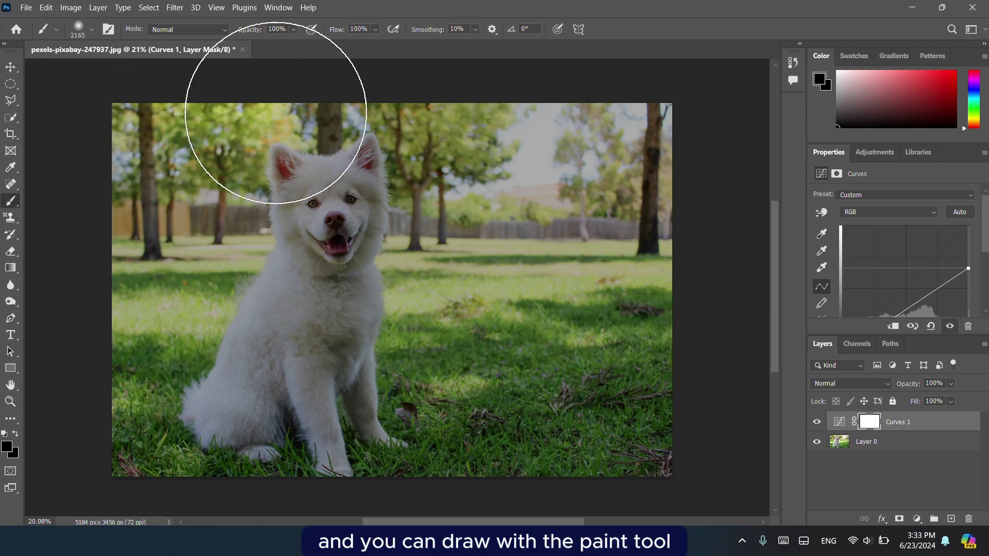
click(91, 30)
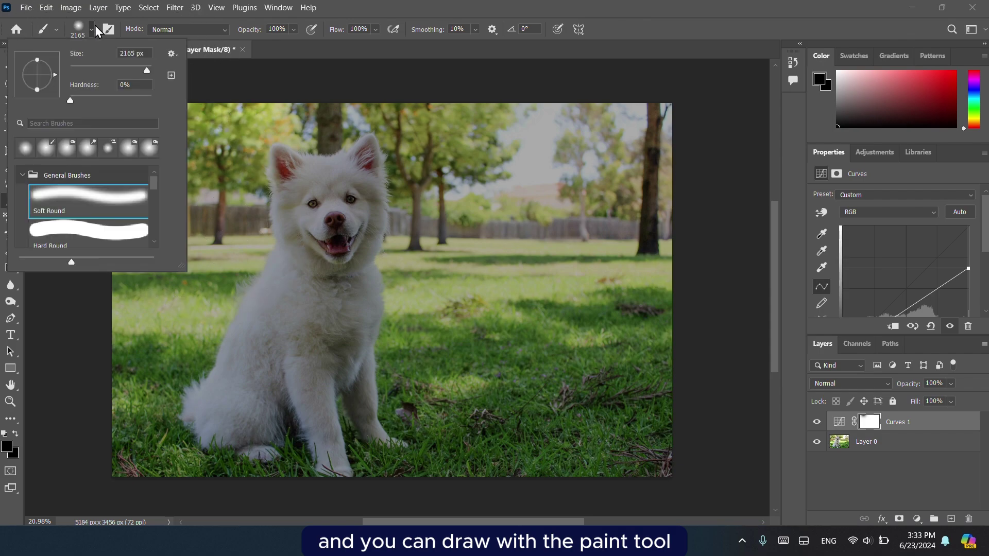
drag(147, 68, 141, 66)
click(310, 175)
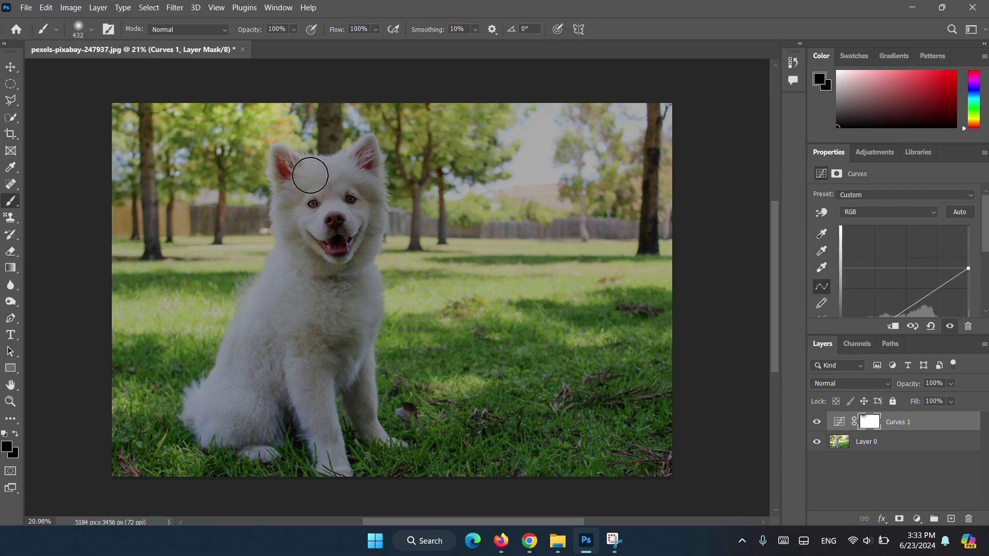
Paint the Curves mask black over the forehead and ears, then mid-grey over chest and leg.
mouse_move(310, 176)
mouse_down()
mouse_move(346, 197)
mouse_move(329, 180)
mouse_move(341, 204)
mouse_move(352, 191)
mouse_move(350, 213)
mouse_move(311, 196)
mouse_move(329, 227)
mouse_move(348, 232)
mouse_move(340, 251)
mouse_move(309, 228)
mouse_move(298, 204)
mouse_move(332, 240)
mouse_move(364, 214)
mouse_move(351, 259)
mouse_move(372, 214)
mouse_move(354, 263)
mouse_move(311, 245)
mouse_move(298, 200)
mouse_move(300, 253)
mouse_move(305, 196)
mouse_move(340, 260)
mouse_move(369, 207)
mouse_move(361, 268)
mouse_move(300, 306)
mouse_move(325, 257)
mouse_move(313, 237)
mouse_up()
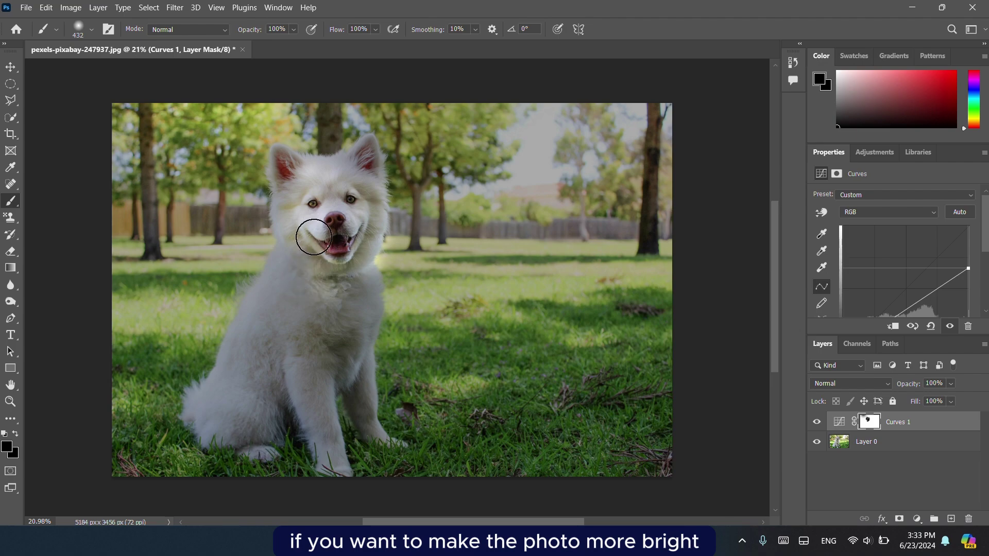
mouse_move(362, 147)
mouse_down()
mouse_move(347, 183)
mouse_move(286, 175)
mouse_up()
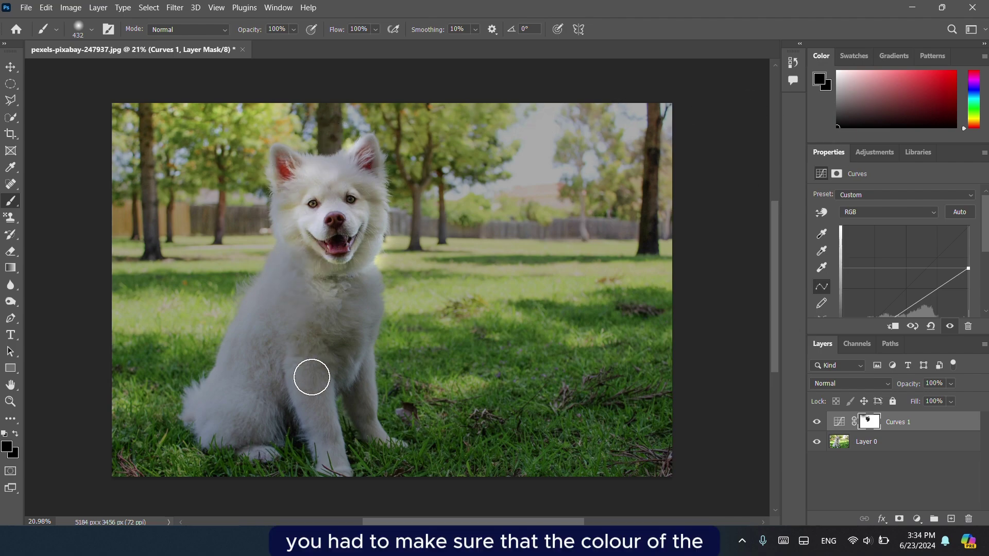
key(x)
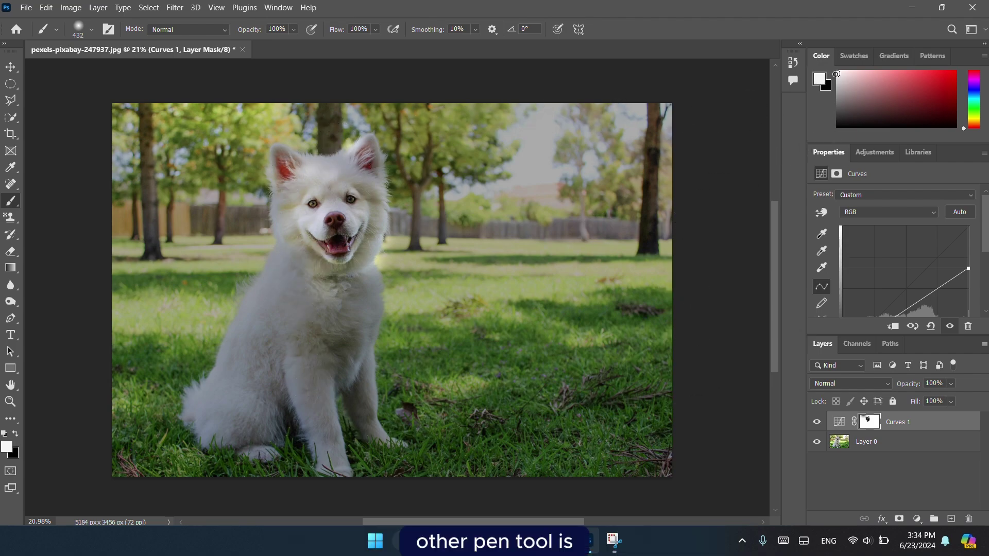
click(842, 128)
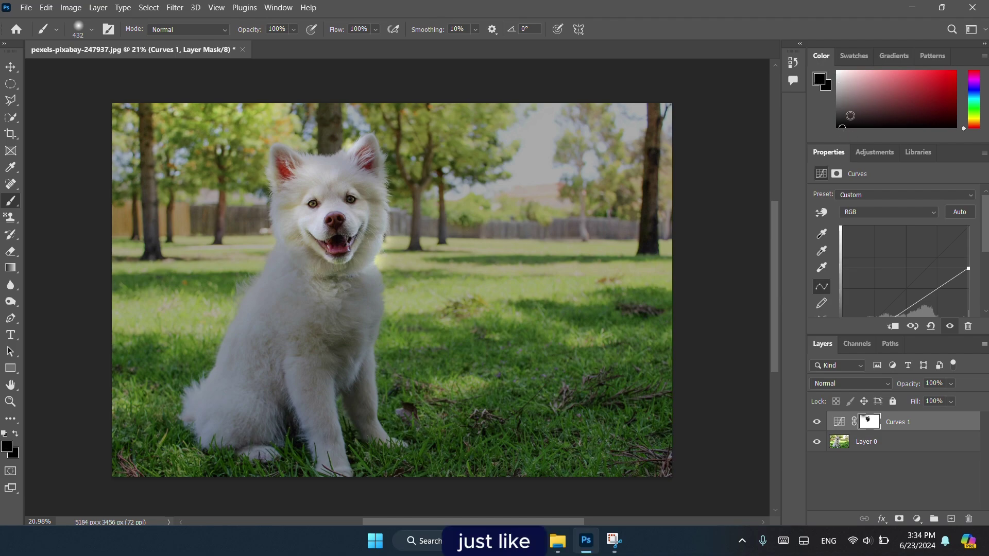
click(843, 105)
mouse_move(338, 325)
mouse_down()
mouse_move(344, 374)
mouse_move(309, 407)
mouse_move(276, 335)
mouse_move(227, 364)
mouse_move(282, 279)
mouse_move(232, 393)
mouse_move(238, 430)
mouse_move(300, 227)
mouse_move(290, 244)
mouse_move(307, 260)
mouse_move(310, 363)
mouse_move(356, 312)
mouse_up()
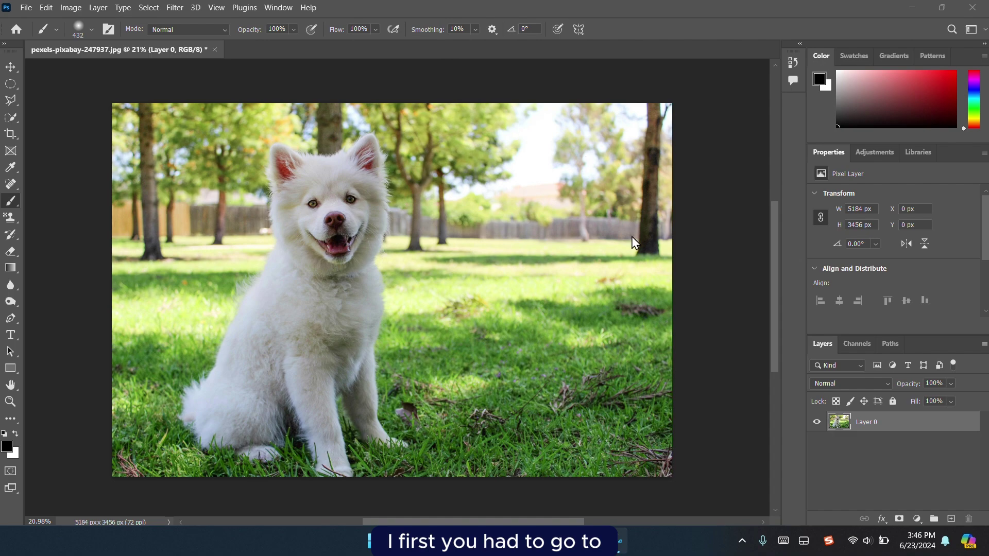
Add a Color Balance adjustment layer and push the midtones toward green, red and blue.
click(917, 519)
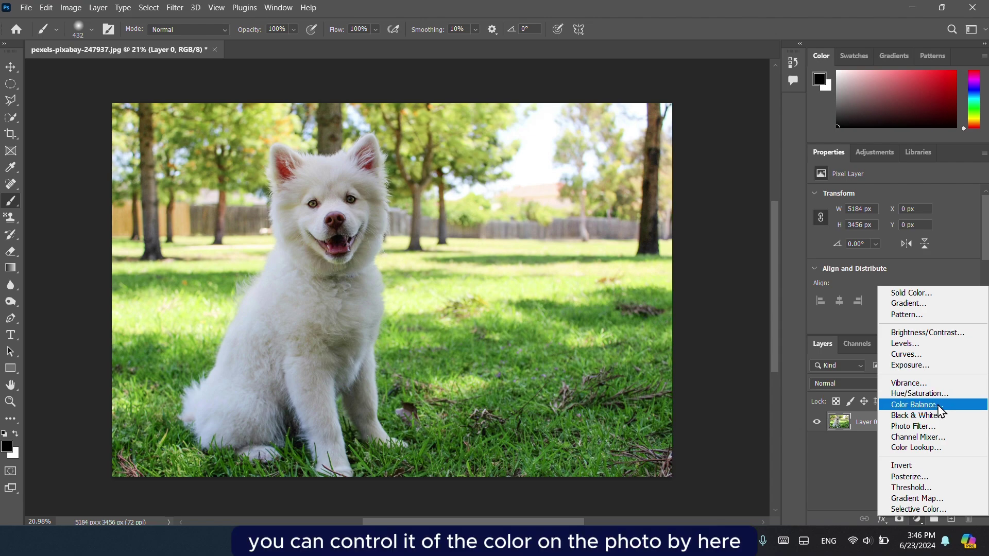
click(937, 405)
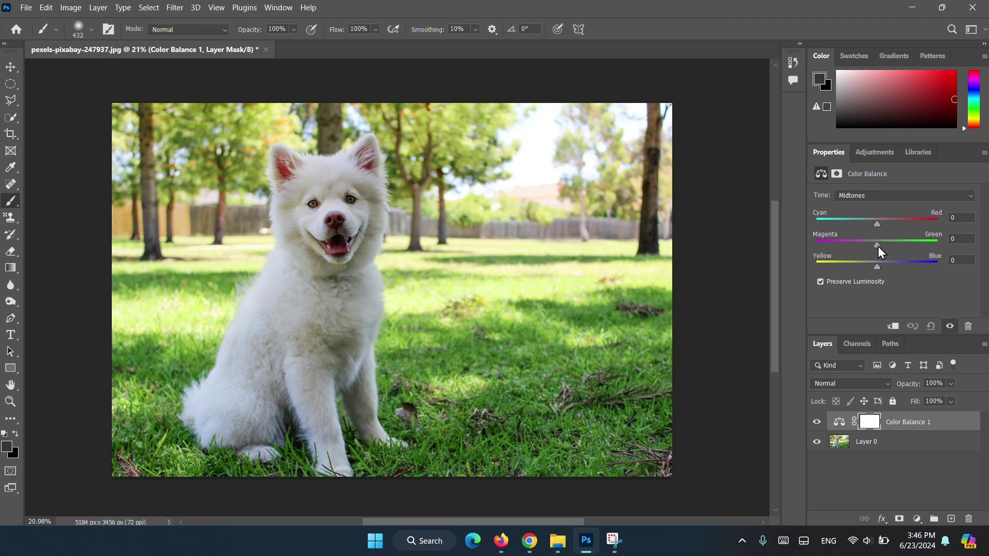
drag(878, 246, 919, 268)
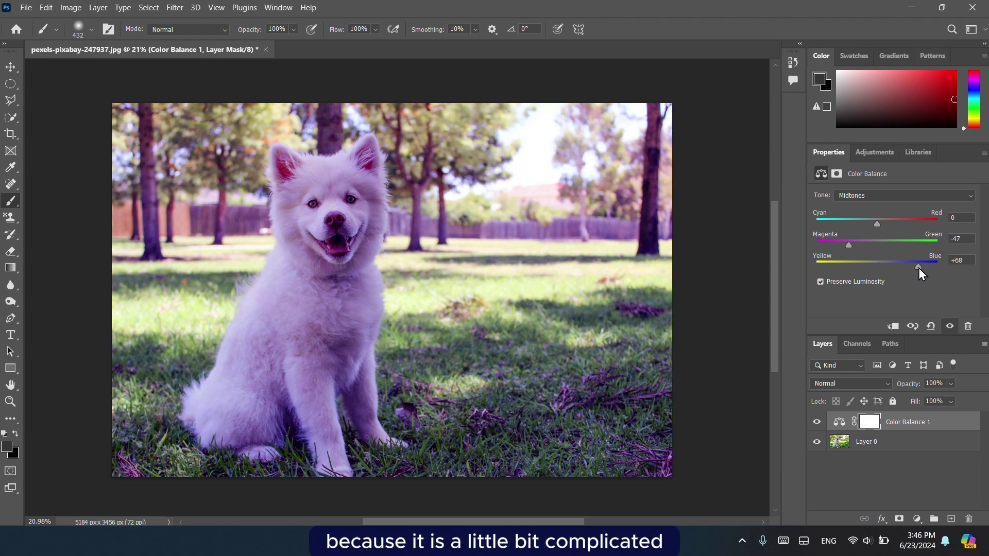
mouse_move(882, 224)
mouse_down()
mouse_move(899, 223)
mouse_move(865, 226)
mouse_up()
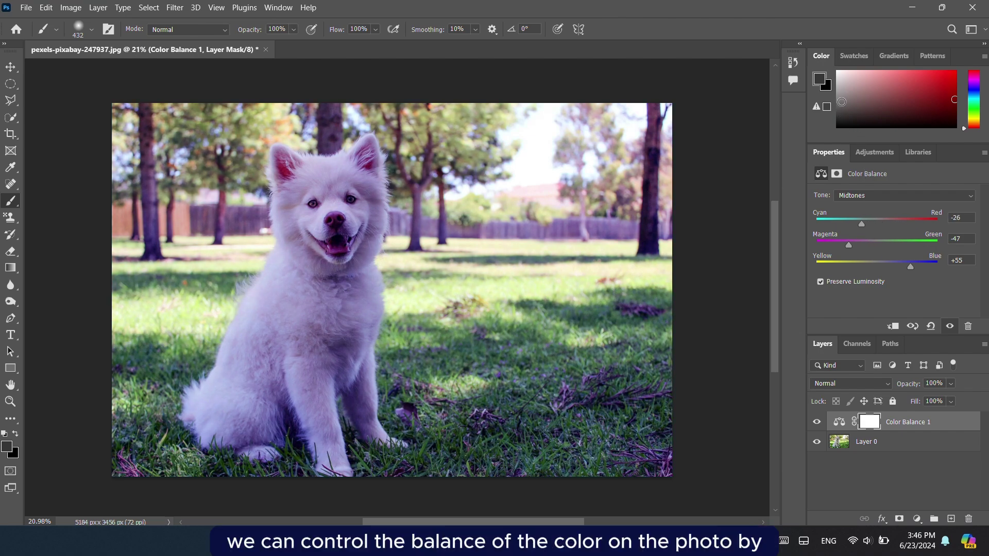
drag(849, 241, 939, 240)
drag(864, 225, 941, 222)
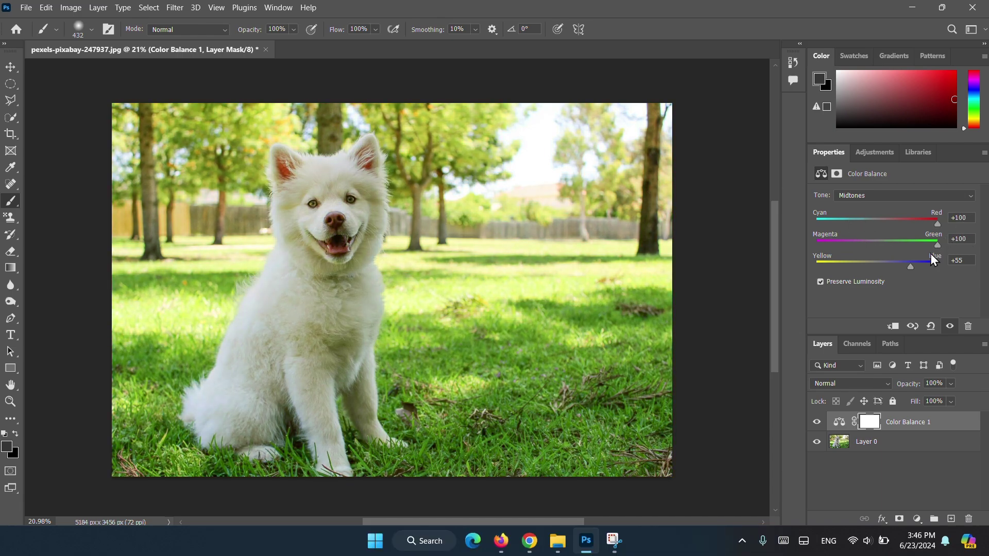
drag(911, 266, 950, 270)
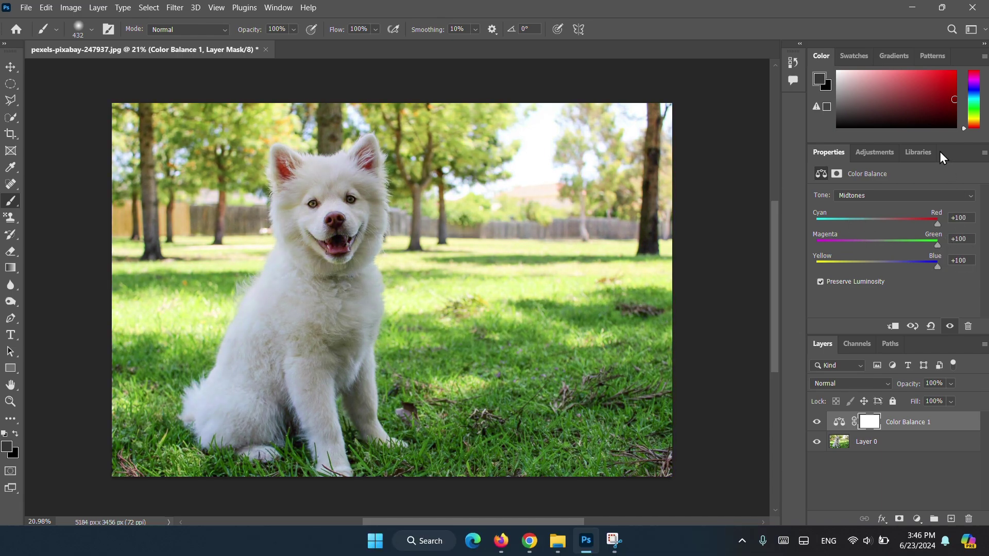
Fine-tune the midtone sliders to Red +100, Green +100 and Blue +89.
drag(841, 222, 877, 222)
drag(890, 244, 938, 246)
click(852, 261)
drag(876, 223, 939, 224)
drag(851, 266, 921, 272)
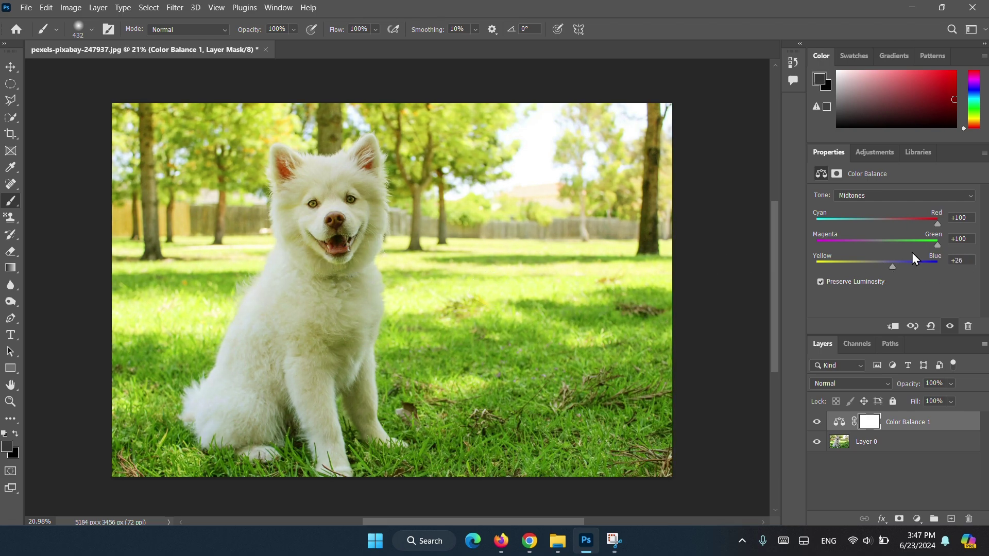
drag(897, 273, 933, 274)
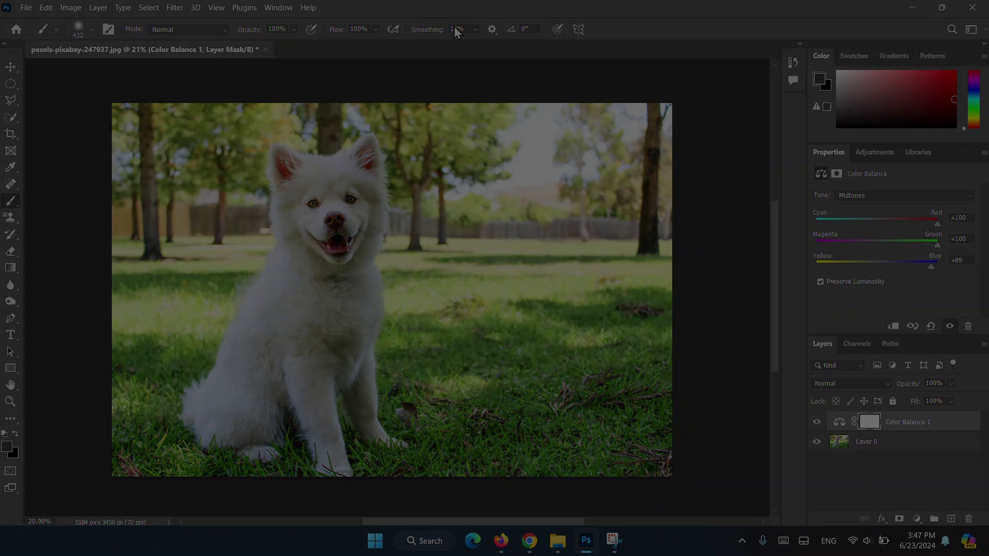